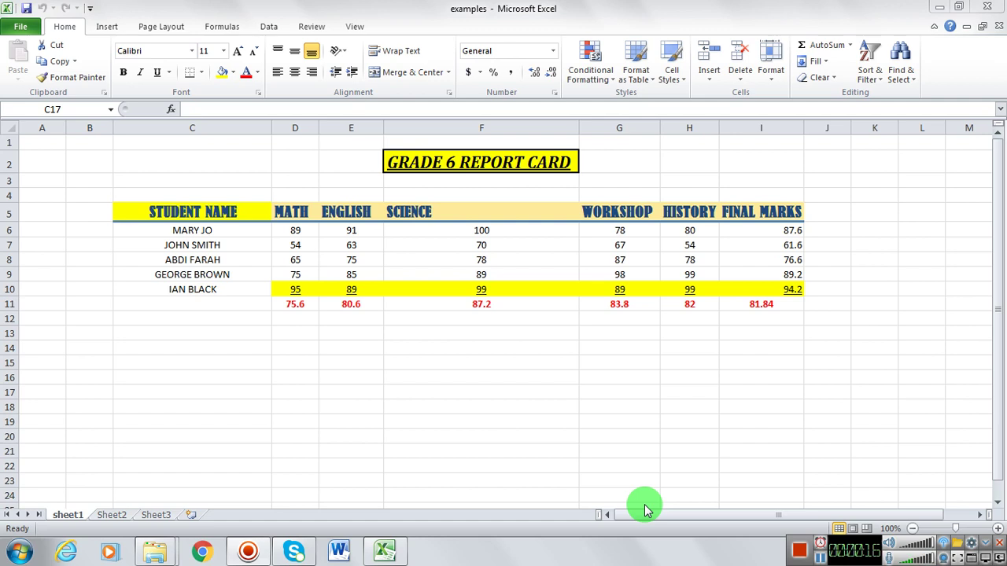
- Rename the sheet1 worksheet to "grade 6 report"
click(67, 515)
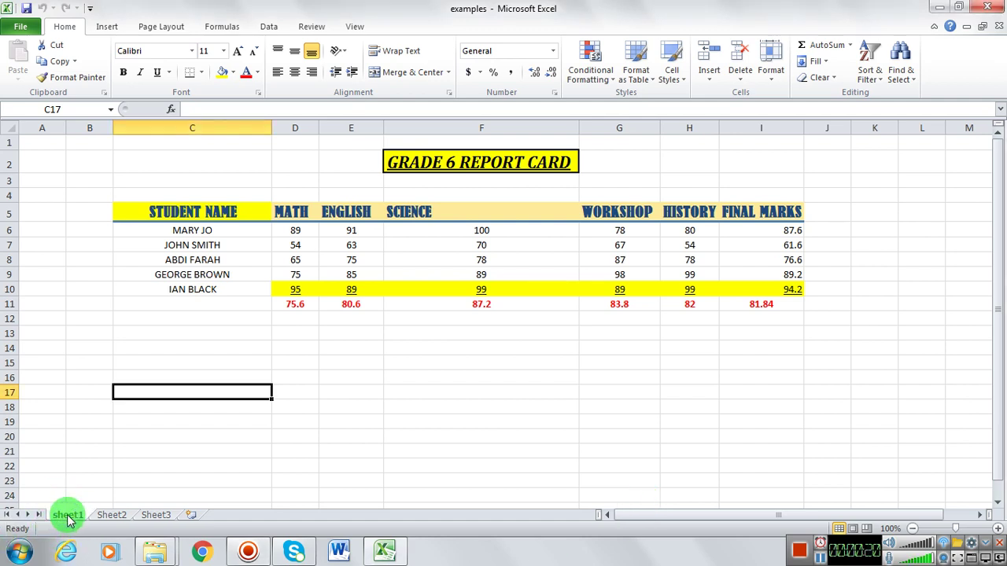
right_click(68, 517)
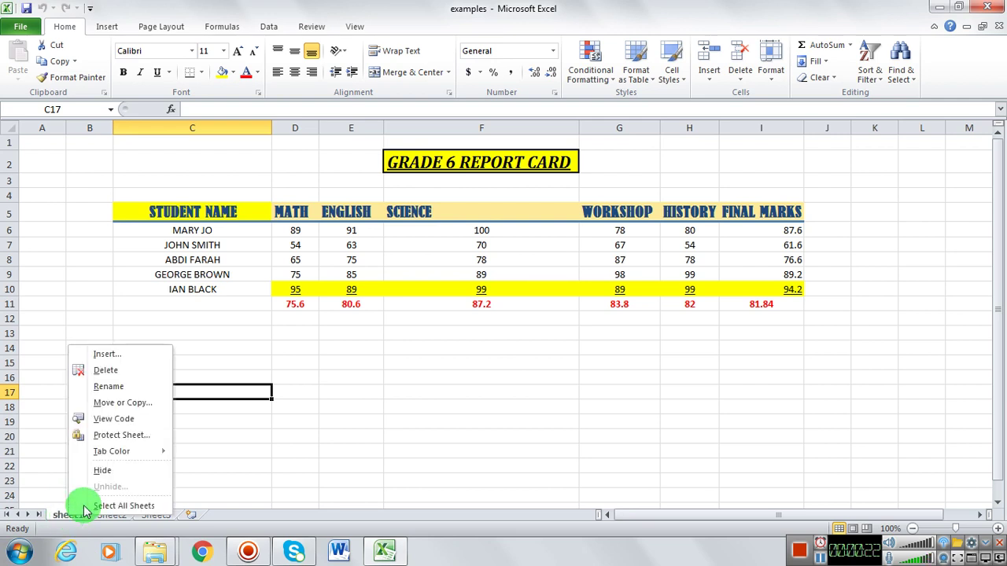
click(116, 390)
text(grade 6 re)
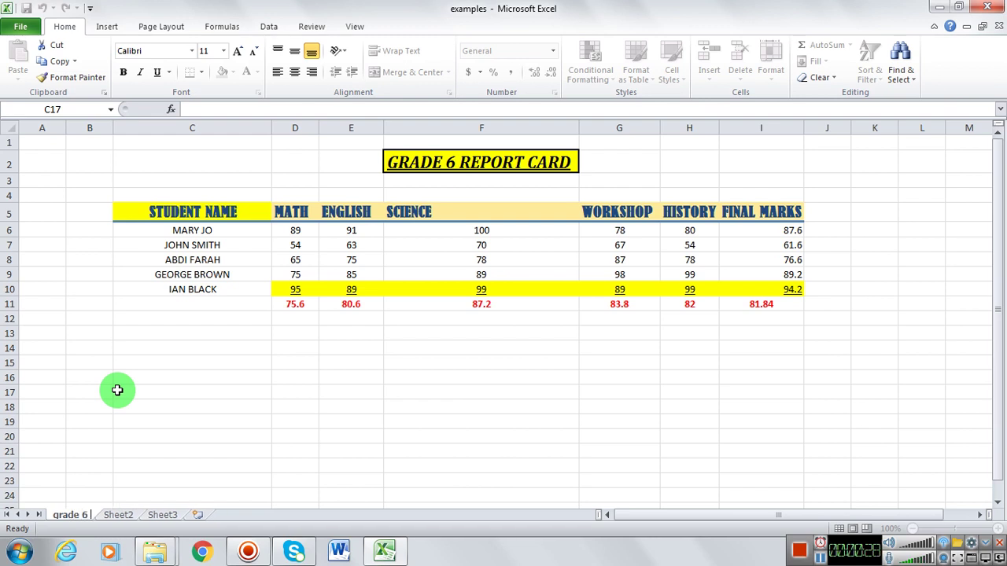
text(po)
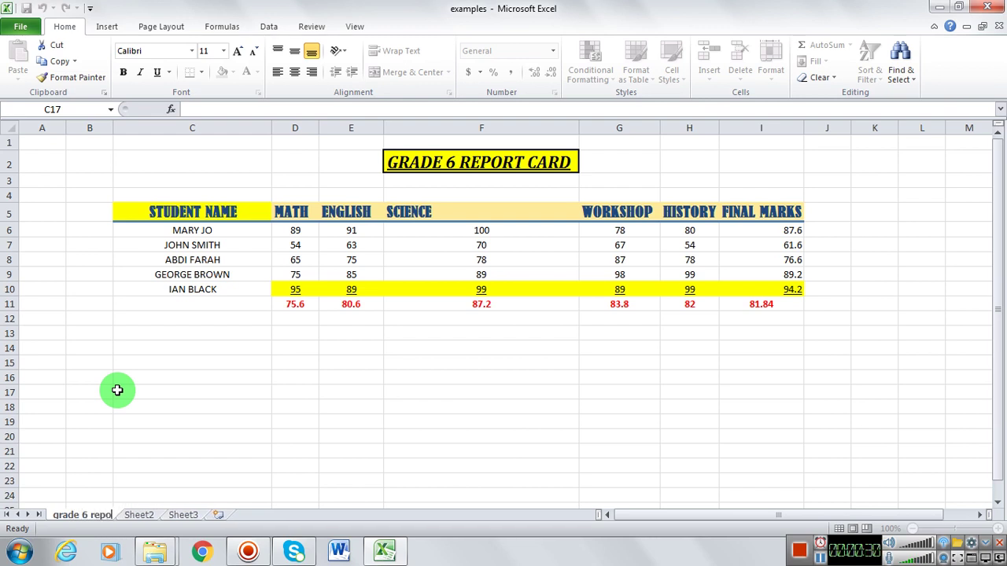
text(rt)
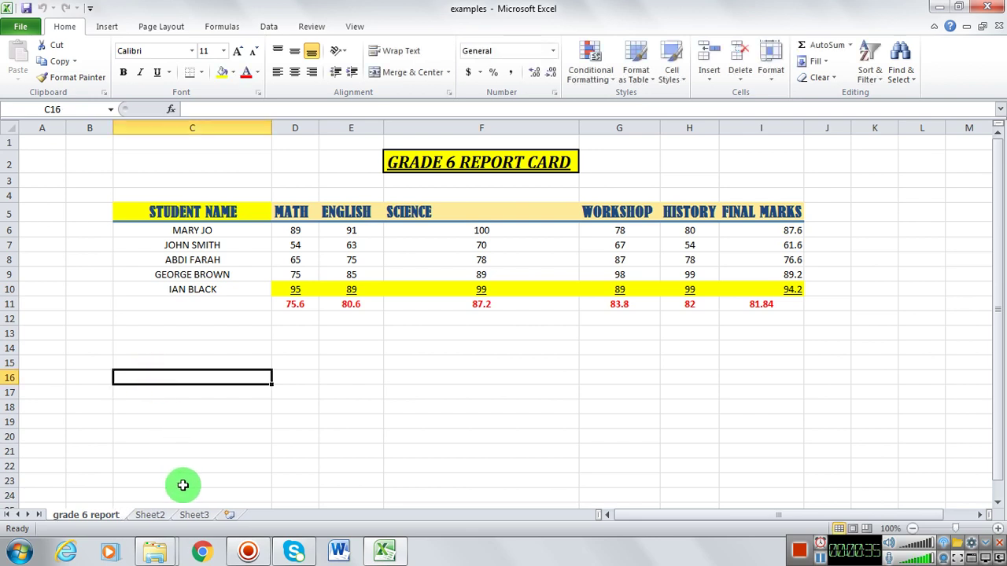
click(149, 515)
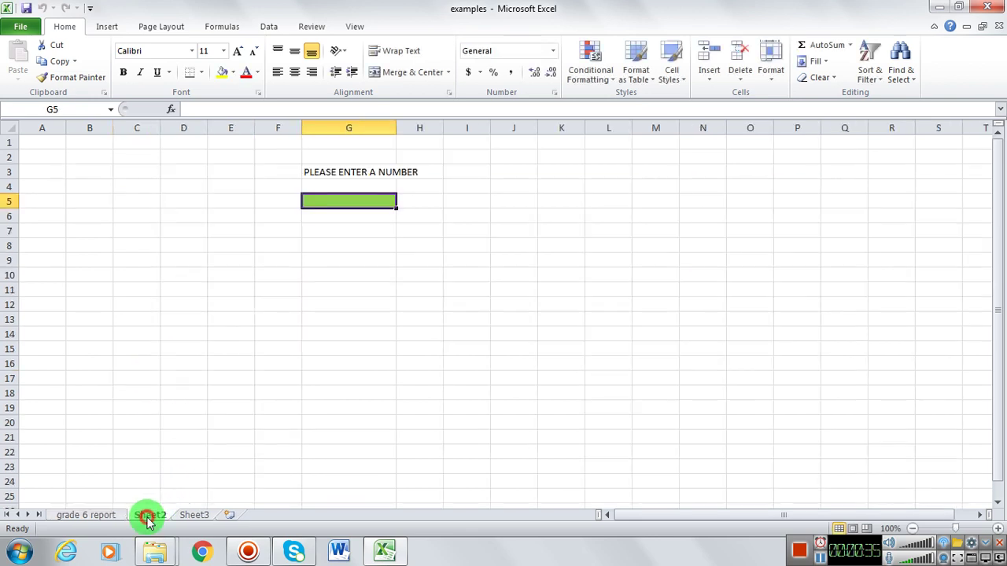
click(194, 516)
click(106, 516)
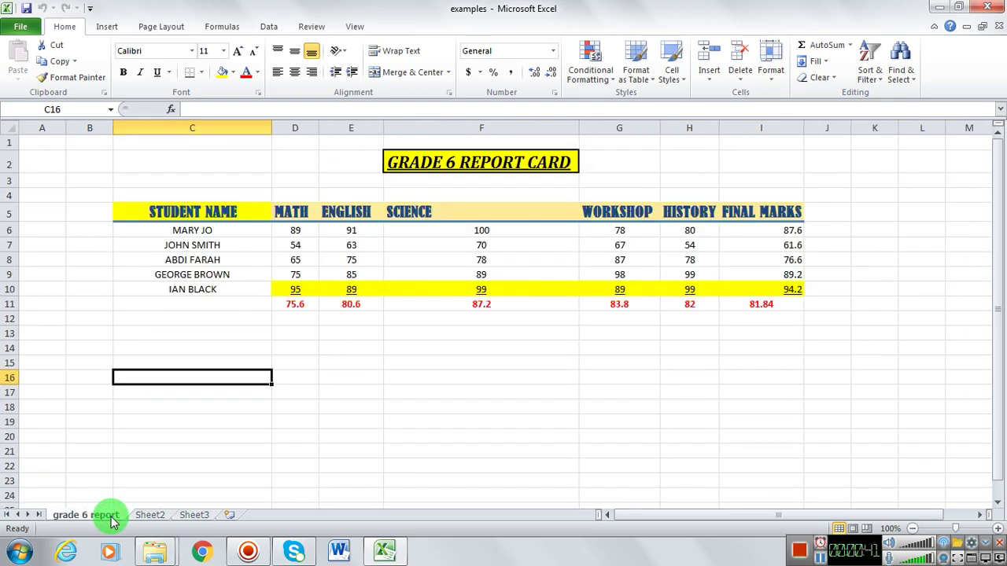
click(206, 478)
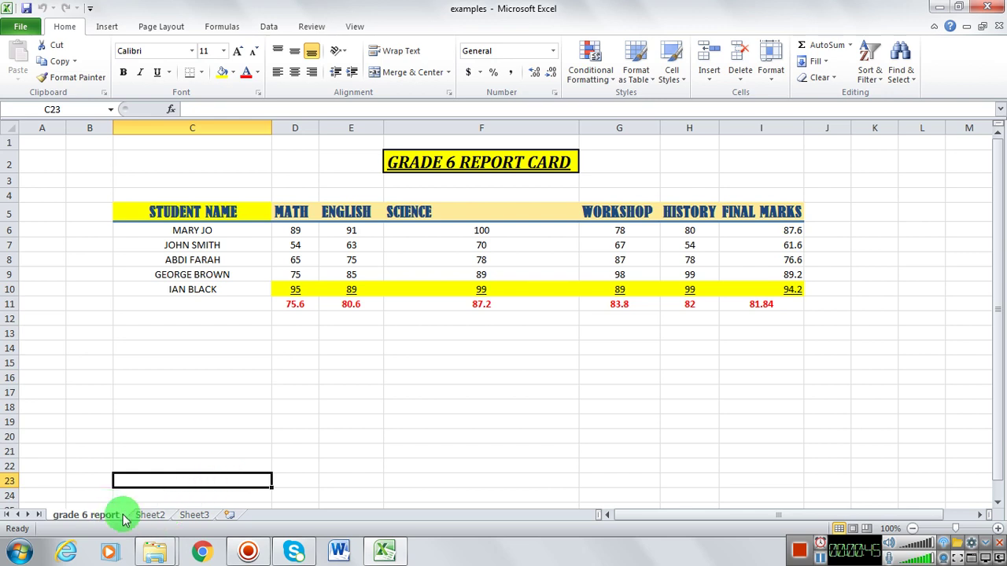
- On Sheet3, enter the heading "CALCULATE AREA ( AREA = L X W )" in cell F4
click(194, 516)
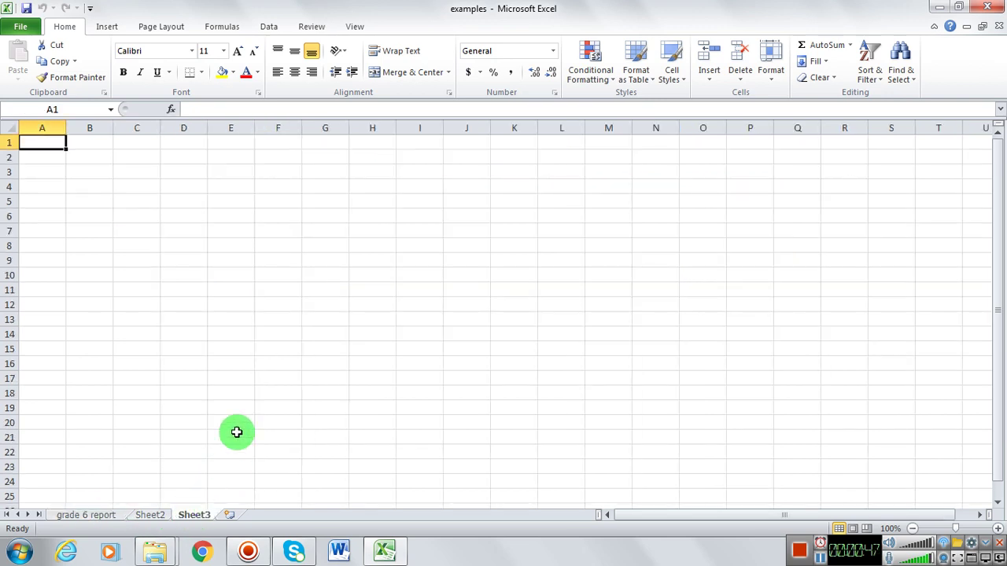
click(283, 189)
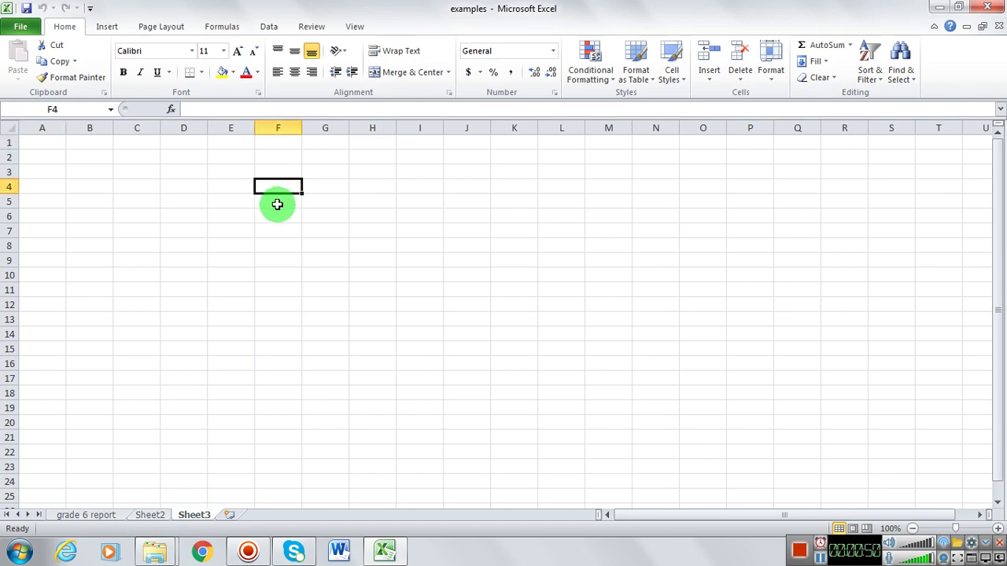
right_click(185, 516)
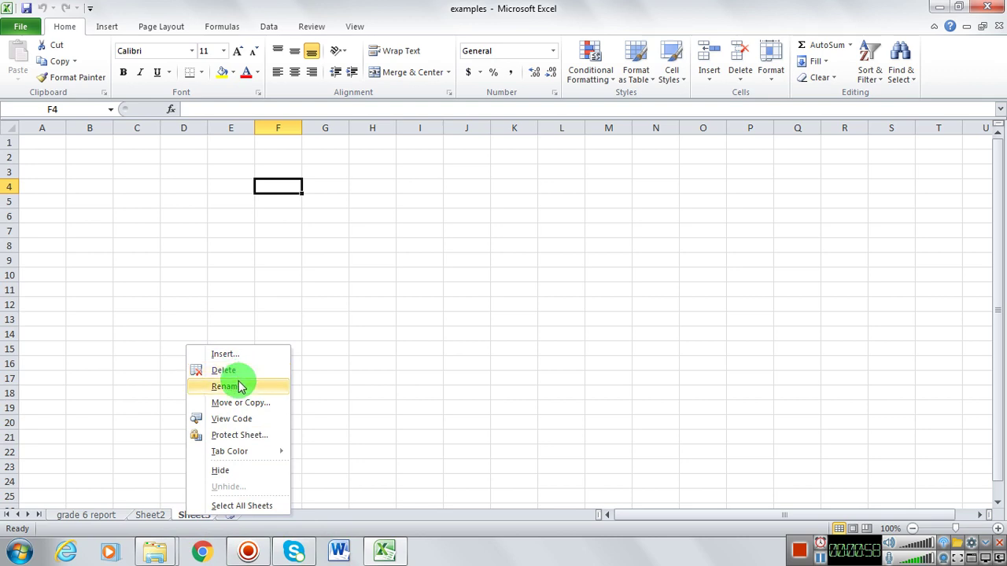
click(332, 422)
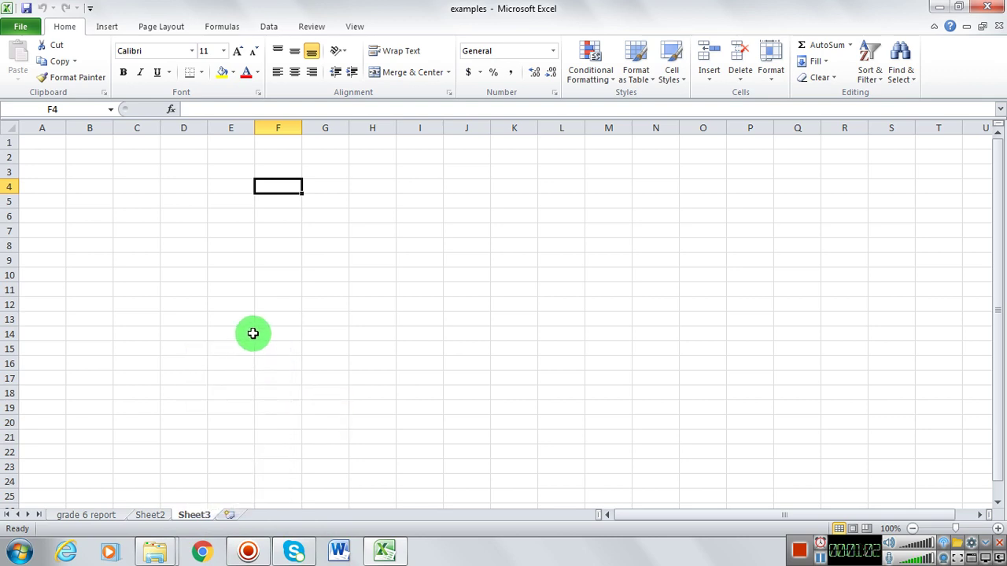
text(A)
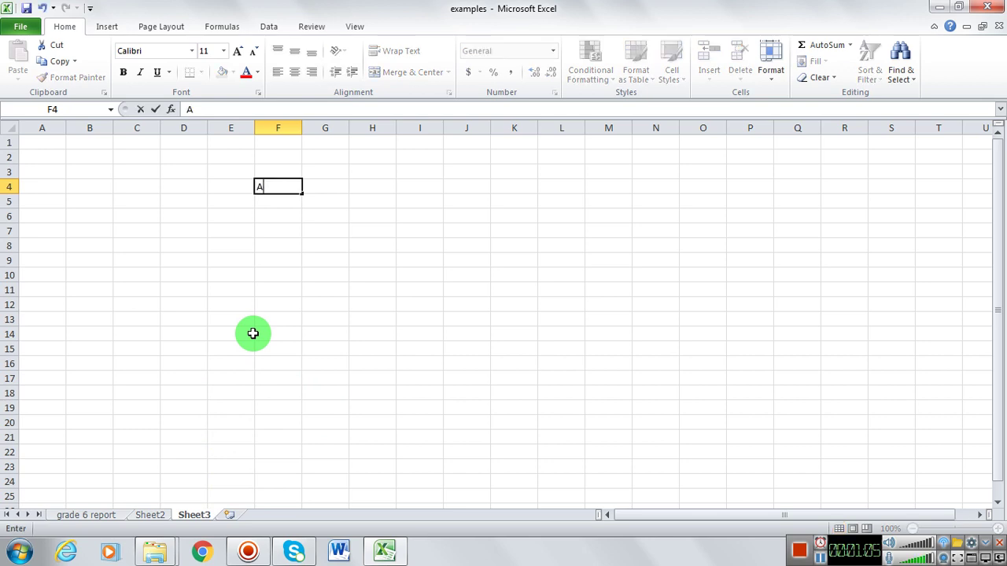
key(BackSpace)
text(CAL)
key(Caps_Lock)
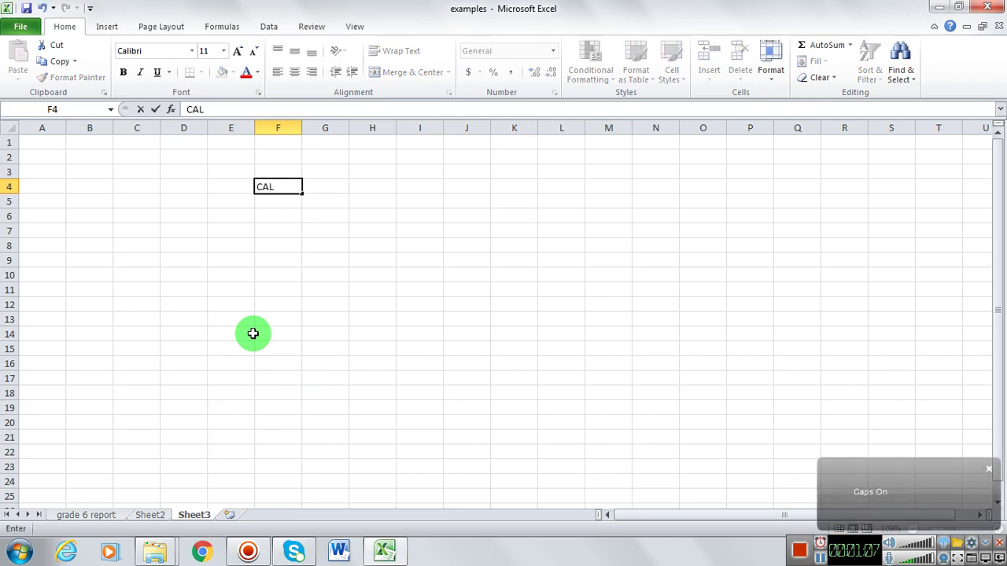
text(CULATE AREA)
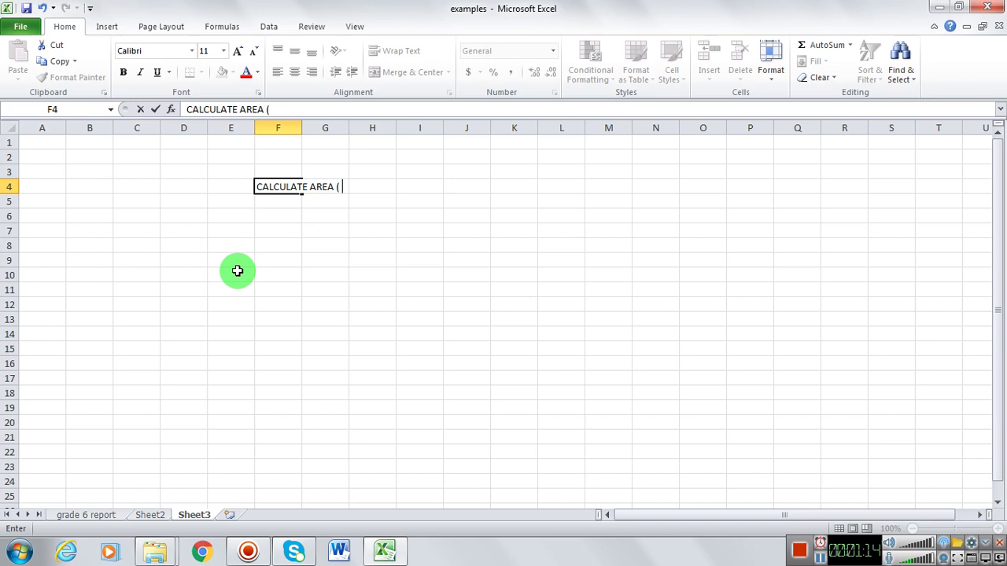
text( ( AREA = L )
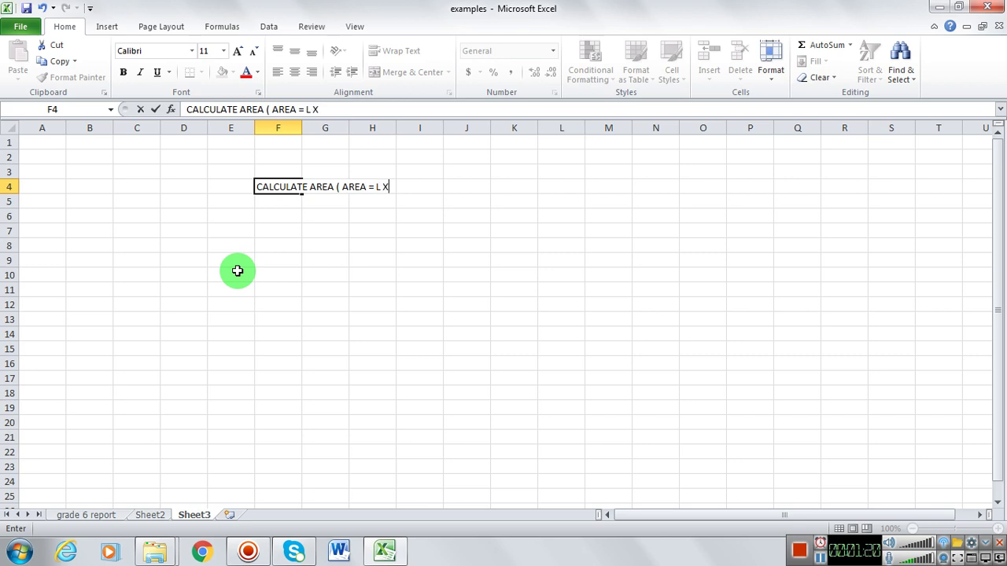
text(X W)
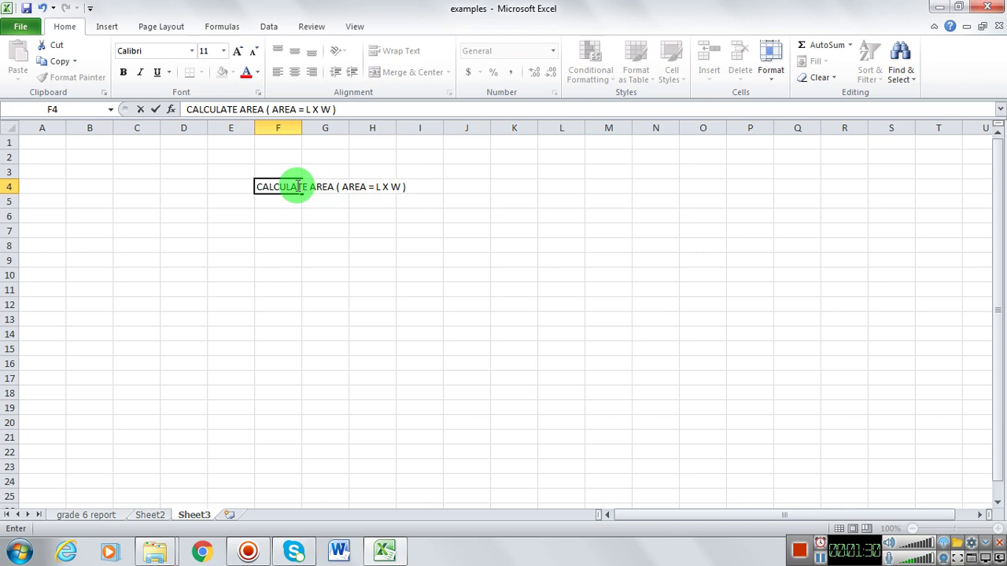
click(307, 227)
- Merge cells F4 to I4 across so the heading occupies one cell
click(288, 187)
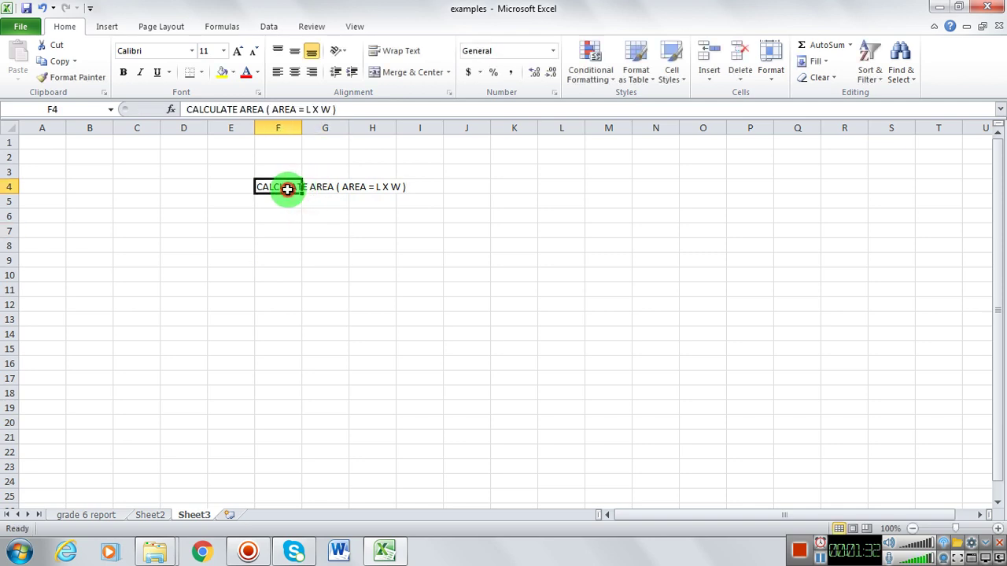
drag(288, 186, 411, 187)
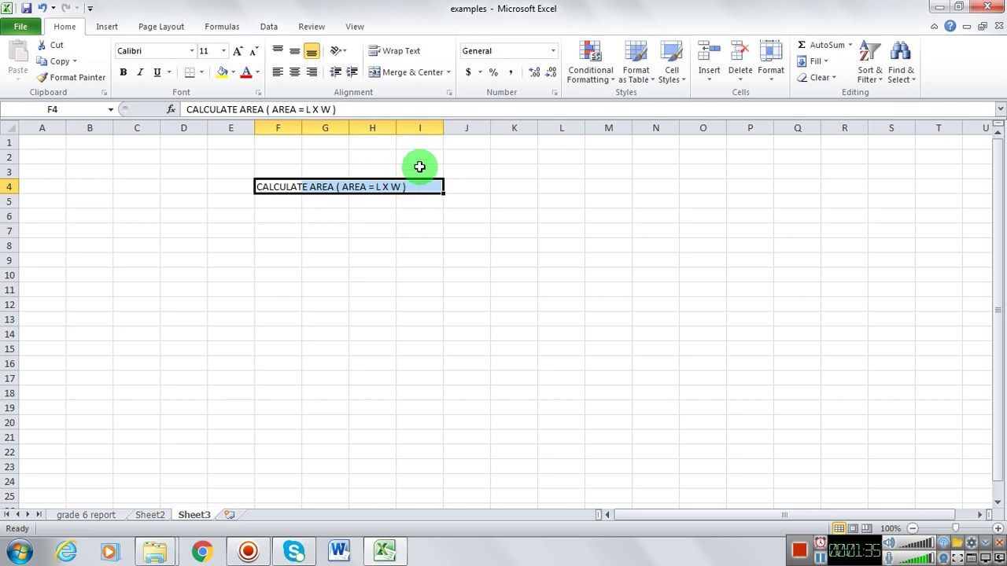
click(448, 72)
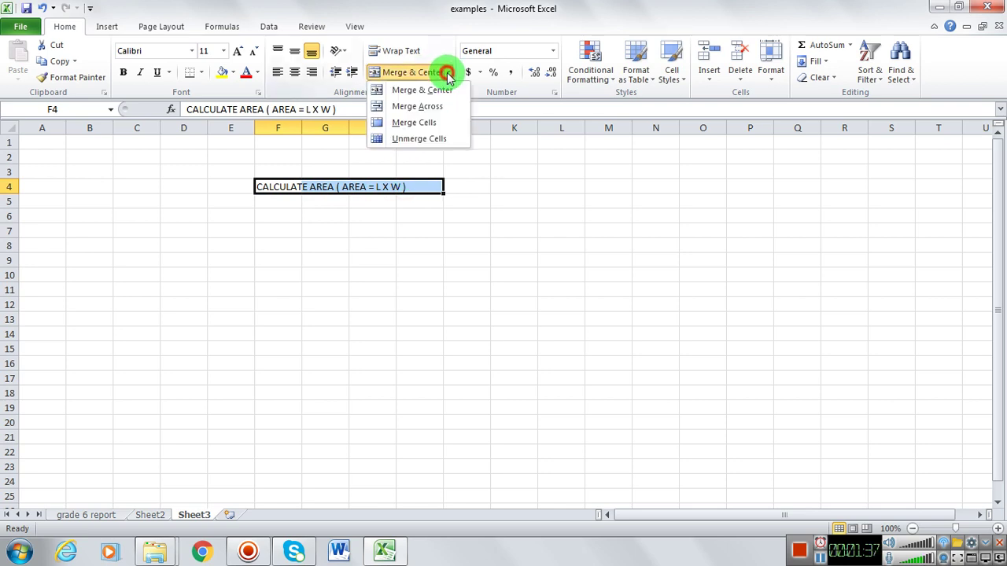
click(427, 107)
click(391, 259)
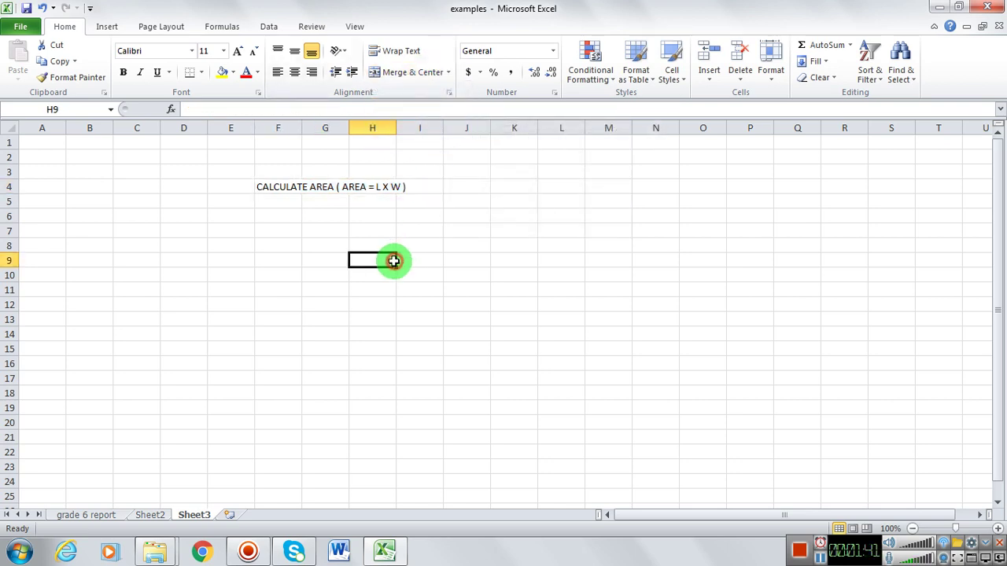
- Format the merged heading as red, bold, 16-point text and widen column I to fit it
click(299, 193)
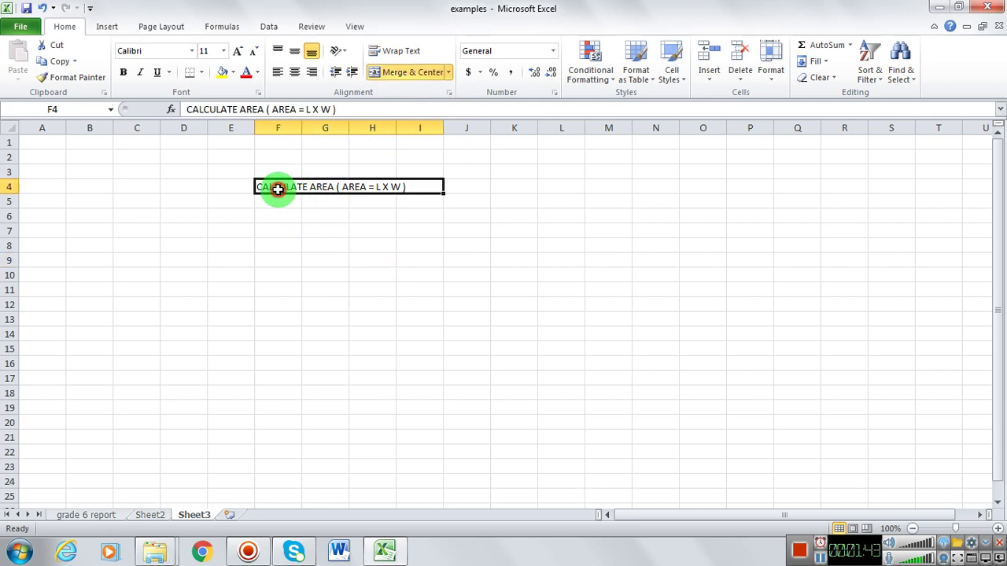
click(245, 72)
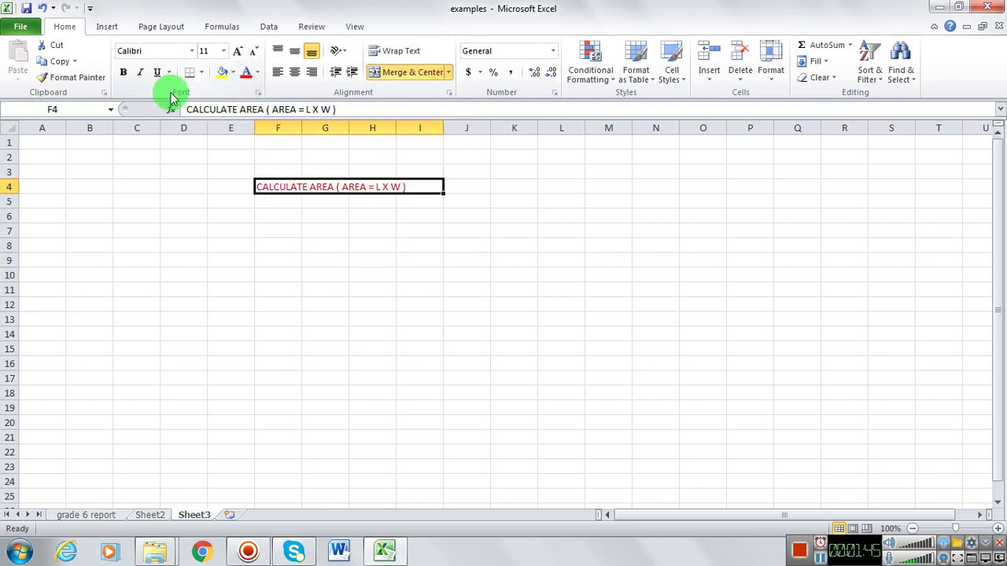
click(123, 72)
click(236, 52)
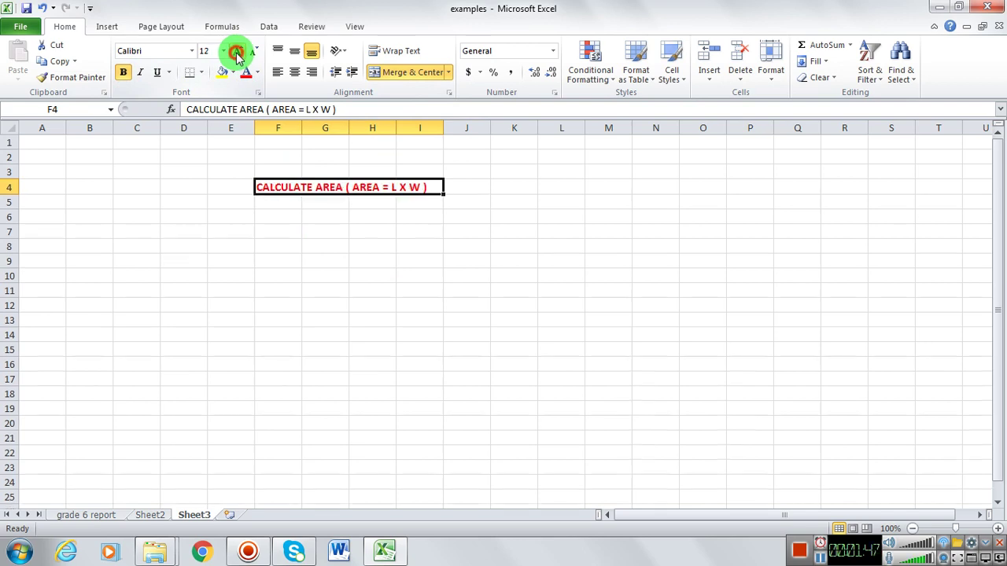
click(236, 52)
click(236, 51)
click(356, 207)
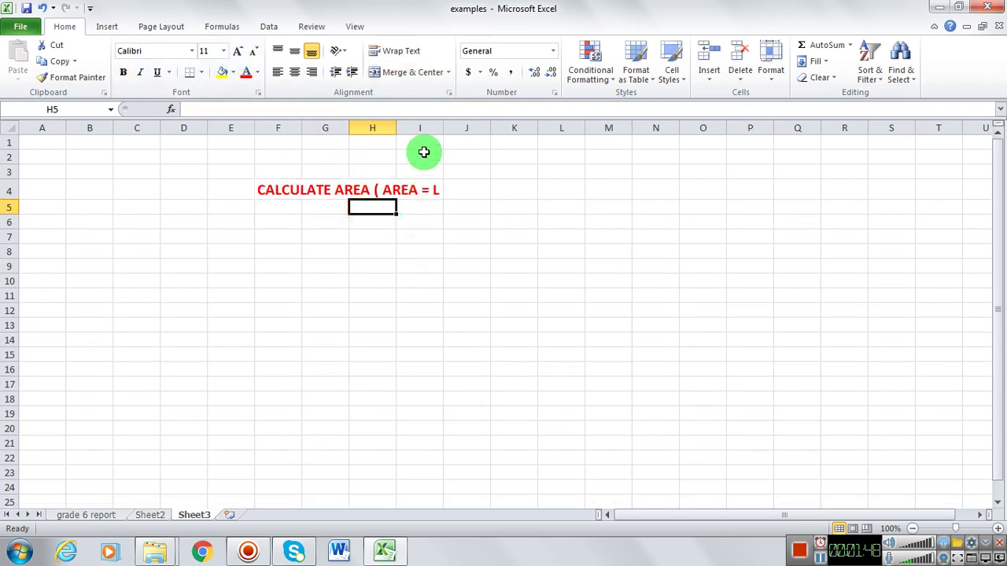
click(374, 192)
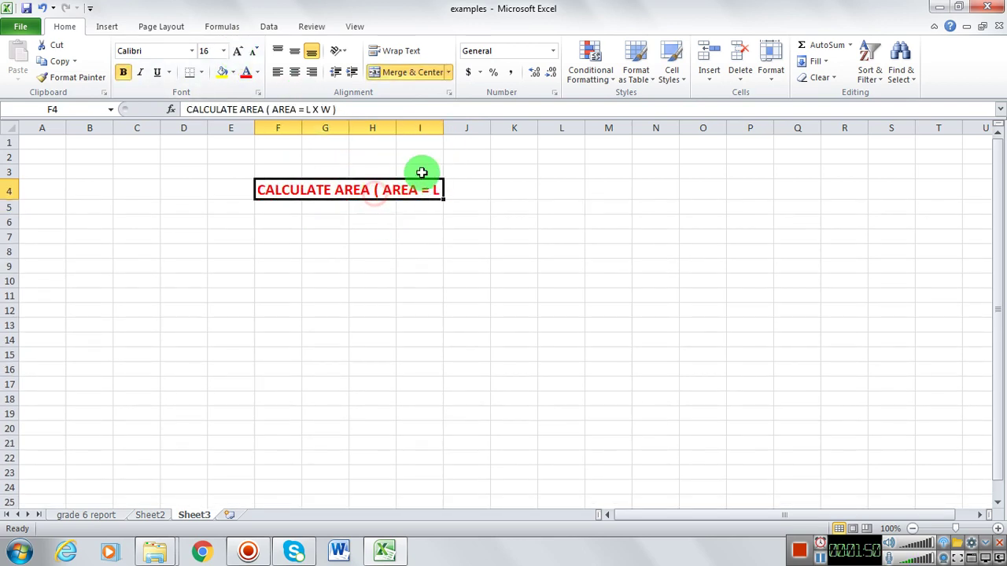
drag(448, 128, 485, 129)
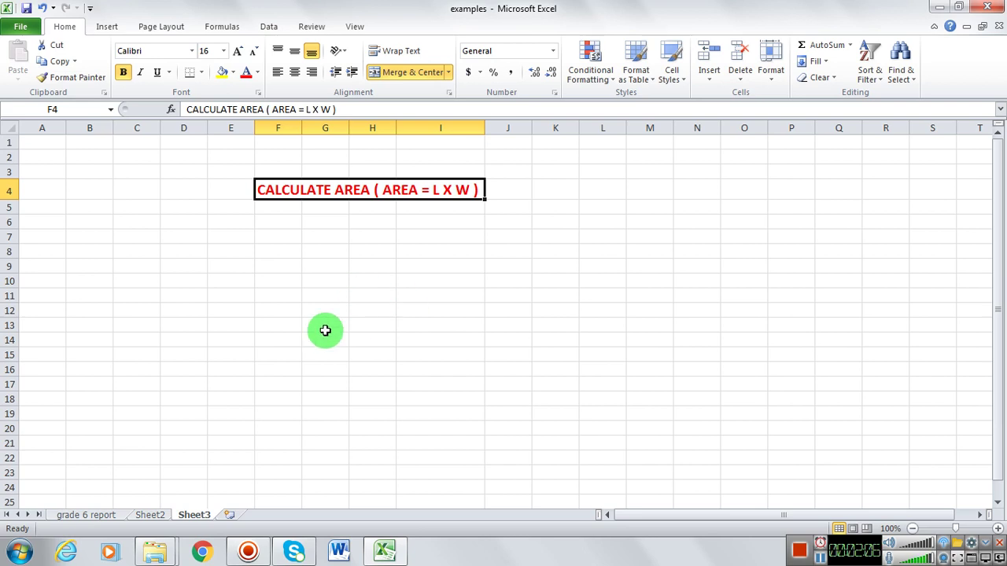
- Enter the label "PLEASE ENTER YOUR LENGTH:" in cell F6
click(267, 221)
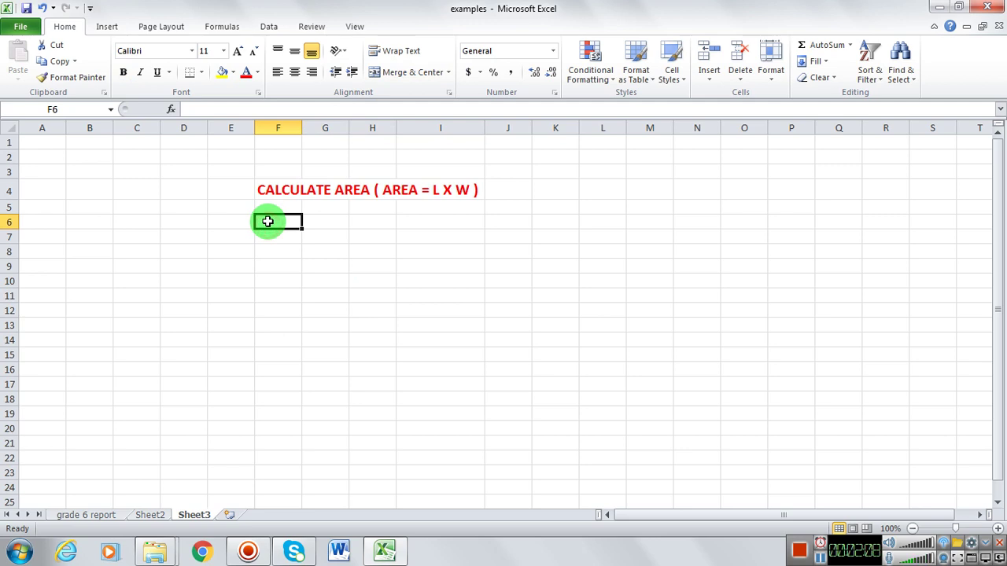
text(PLEASE ENTER)
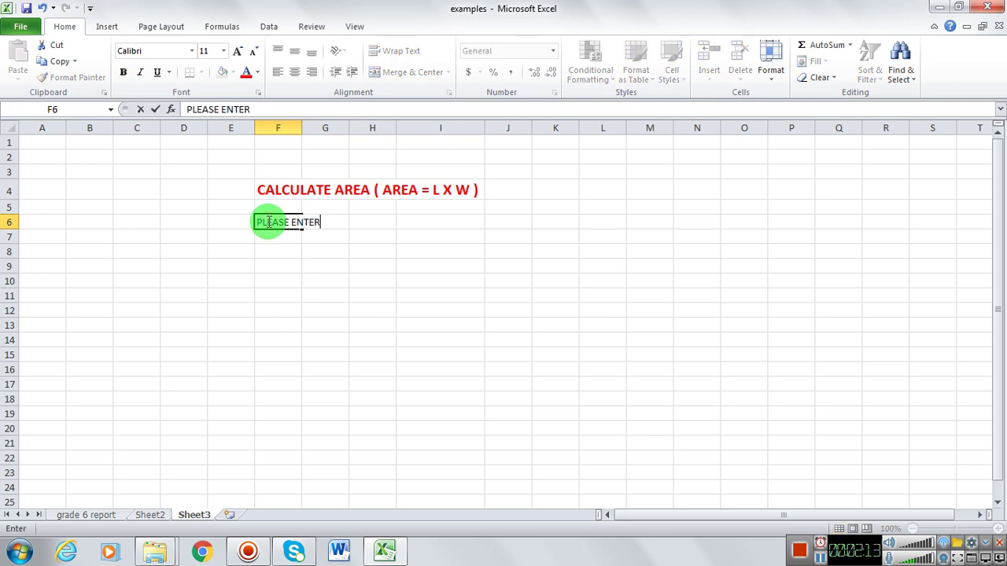
text( YOUR LENGTH)
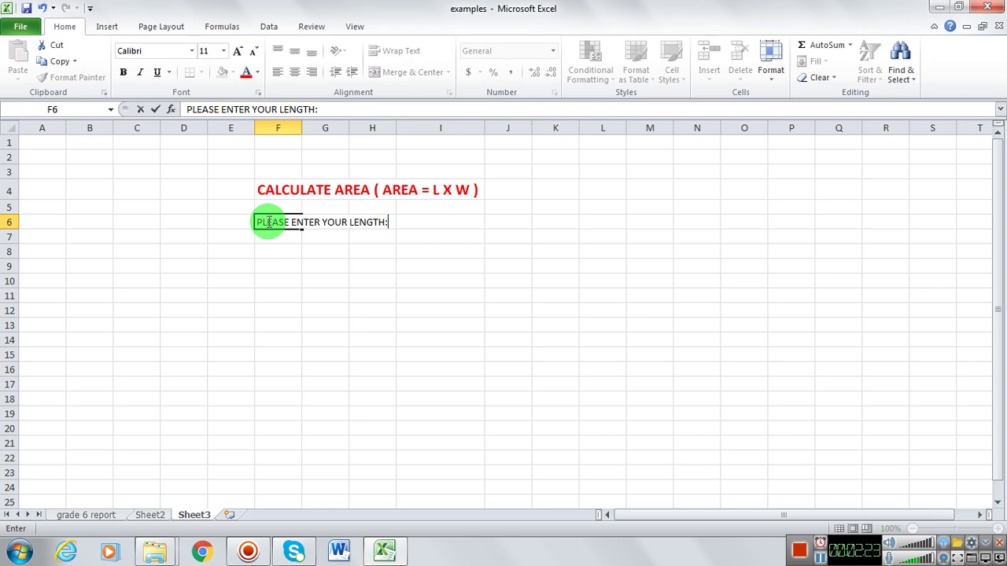
text(:)
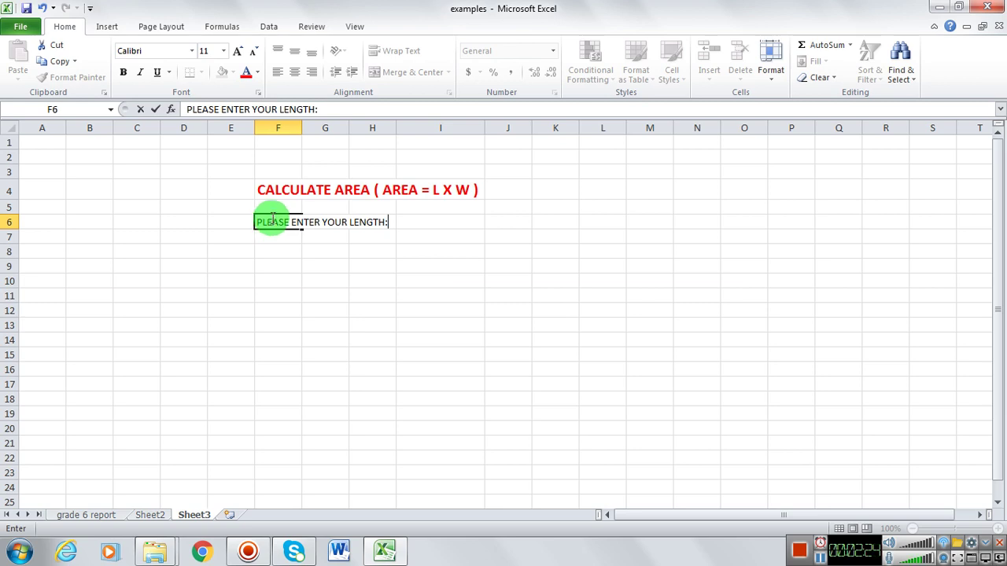
- Fill cell I6, the input cell beside the length label, with light green
click(412, 221)
click(232, 71)
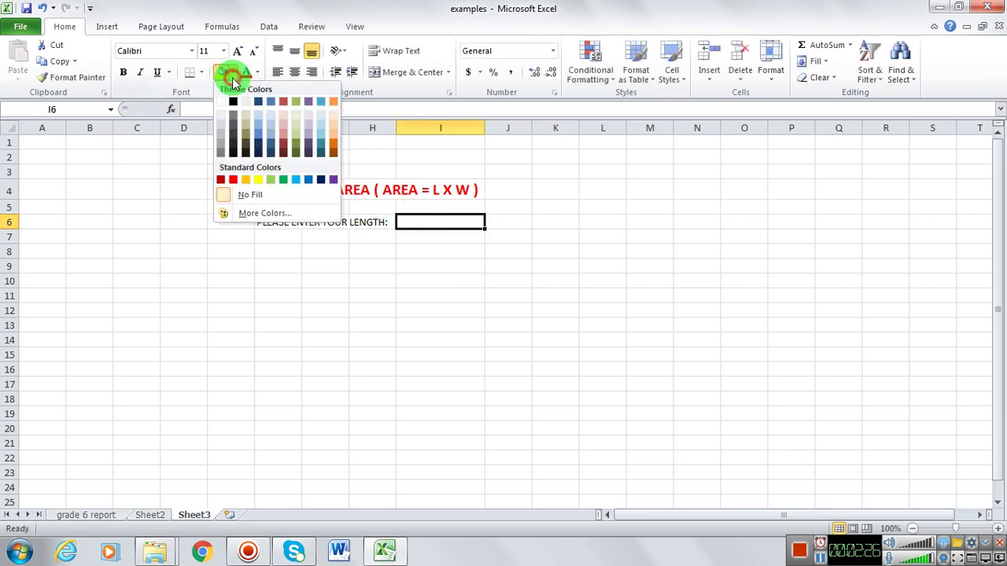
click(346, 281)
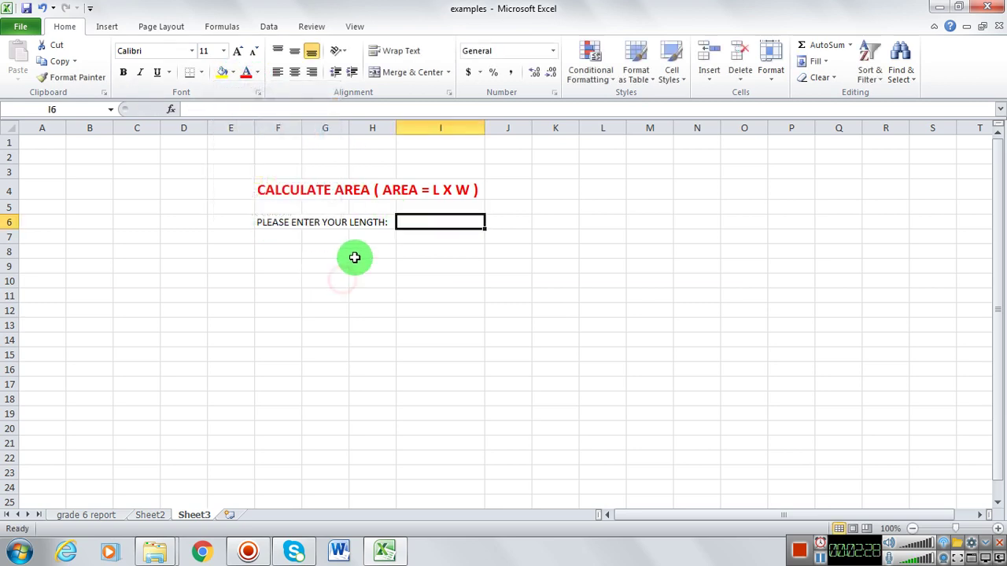
click(432, 222)
click(232, 71)
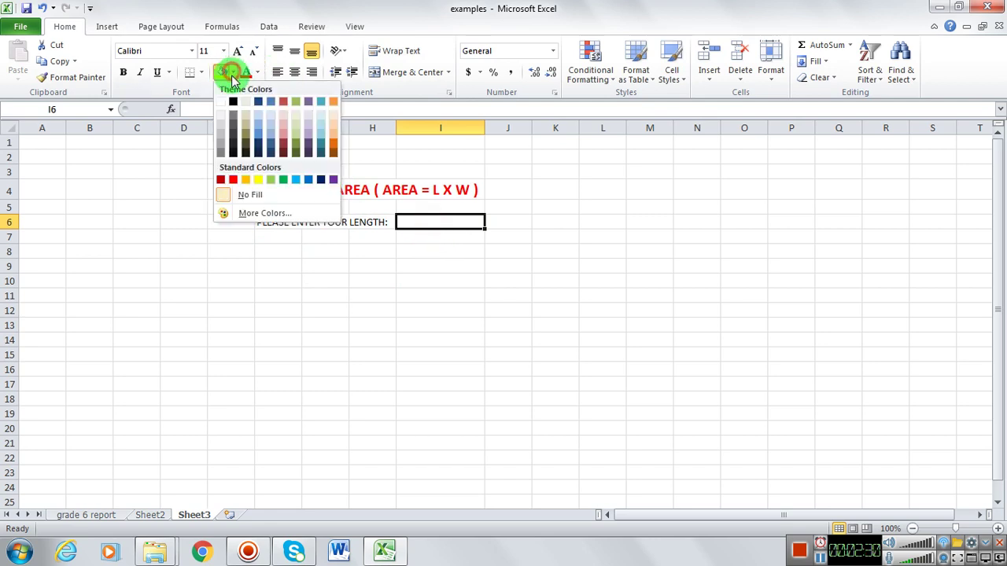
click(275, 175)
click(293, 279)
click(281, 237)
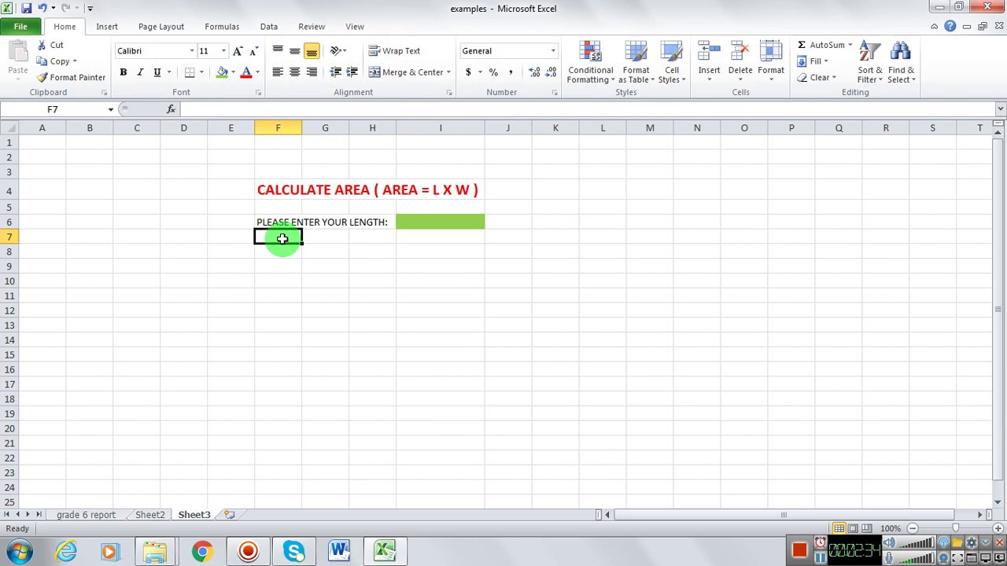
- Enter the label "PLEASE ENTER YOUR WIDTH:" in cell F7, directly under the length label
text(PLEA)
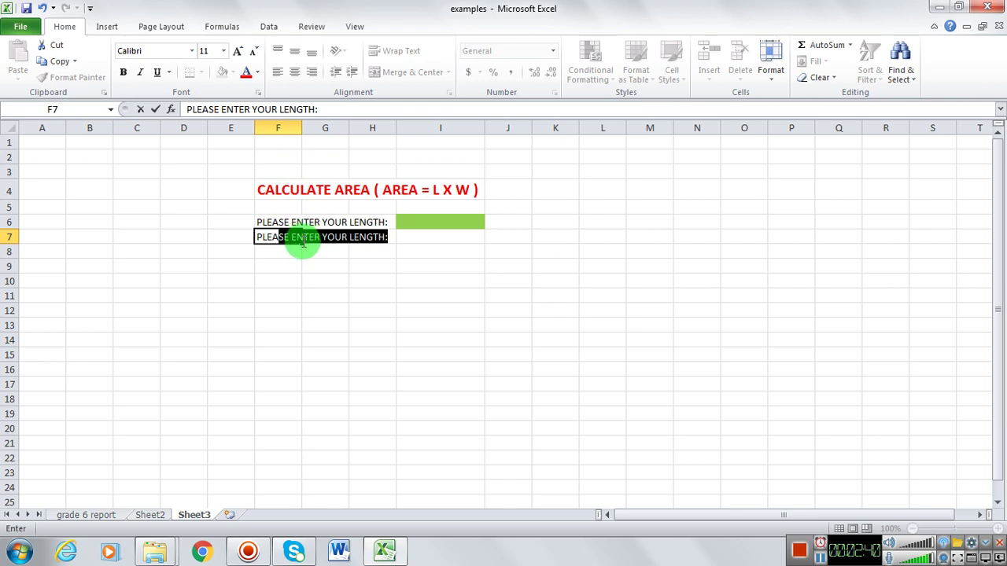
drag(279, 110, 315, 109)
text(WIDTH)
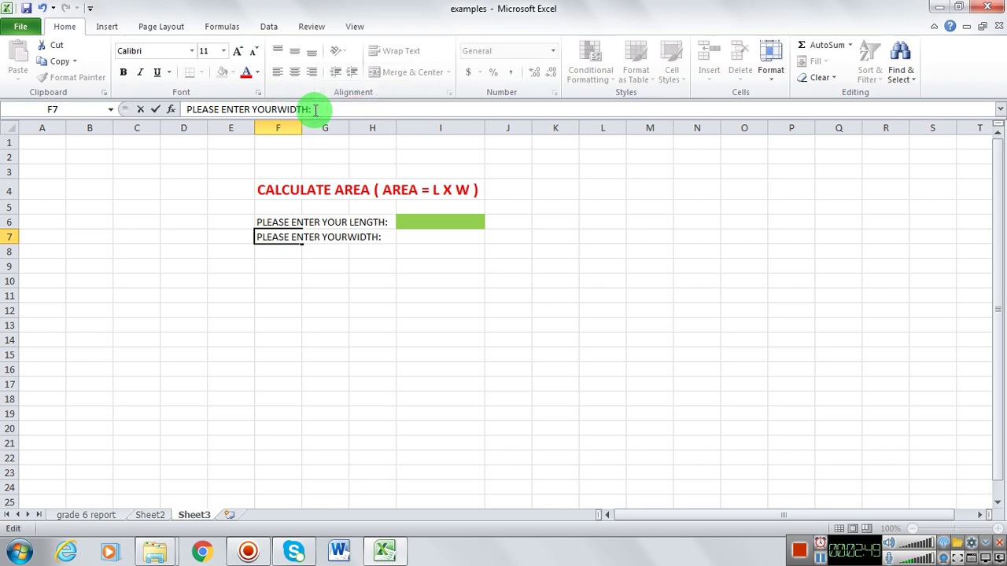
key(Left)
key(Left)
key(Left)
key(Left)
key(Left)
key(Left)
key(Return)
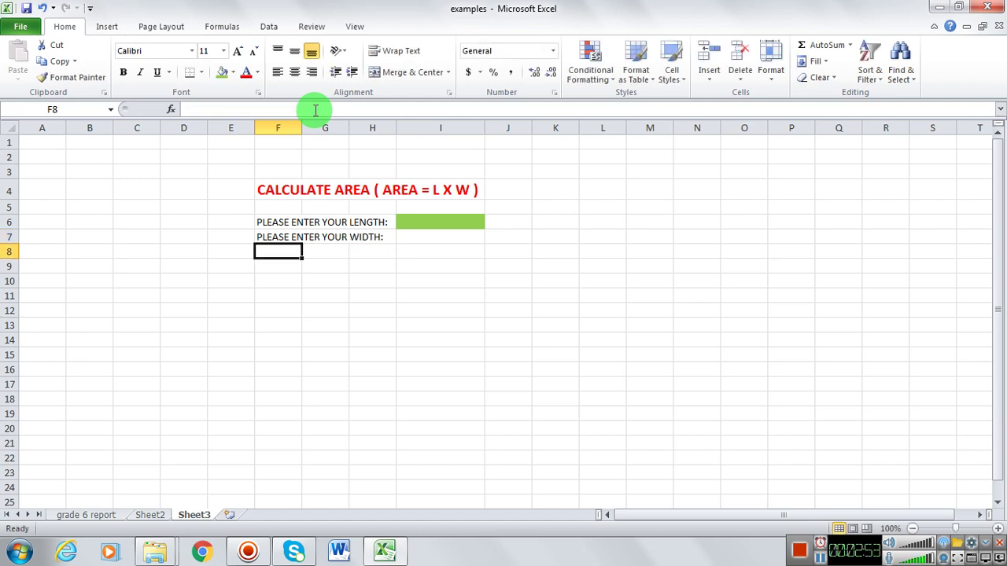
- Fill cell I7, the input cell beside the width label, with the same light green
click(455, 239)
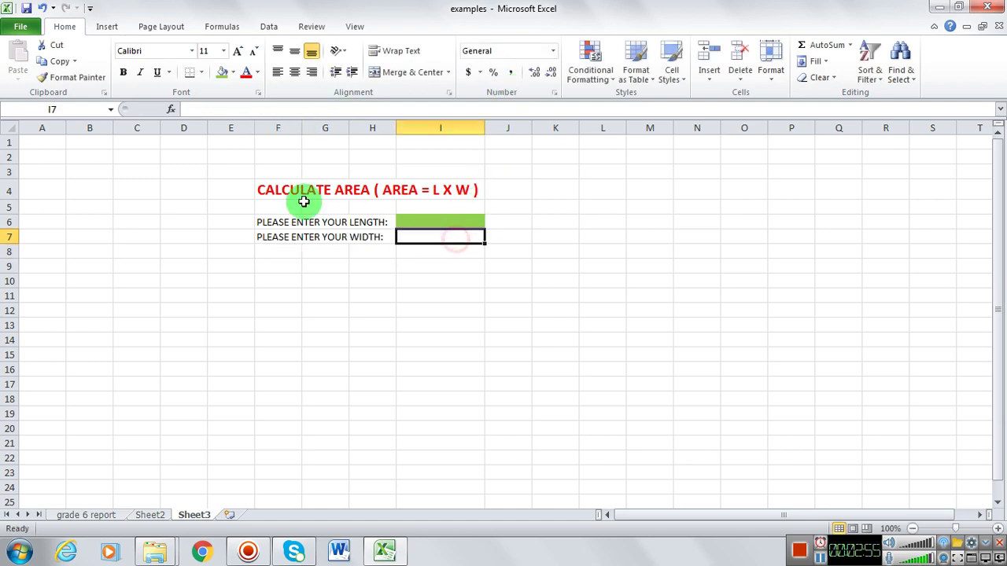
click(223, 72)
click(407, 264)
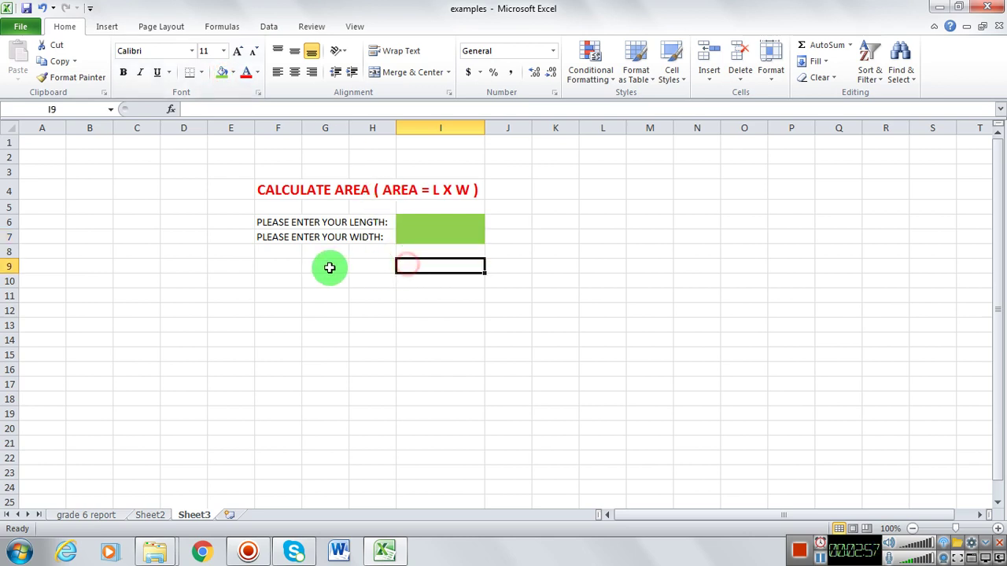
- Make the length and width labels in rows 6 and 7 bold and red
drag(263, 222, 373, 234)
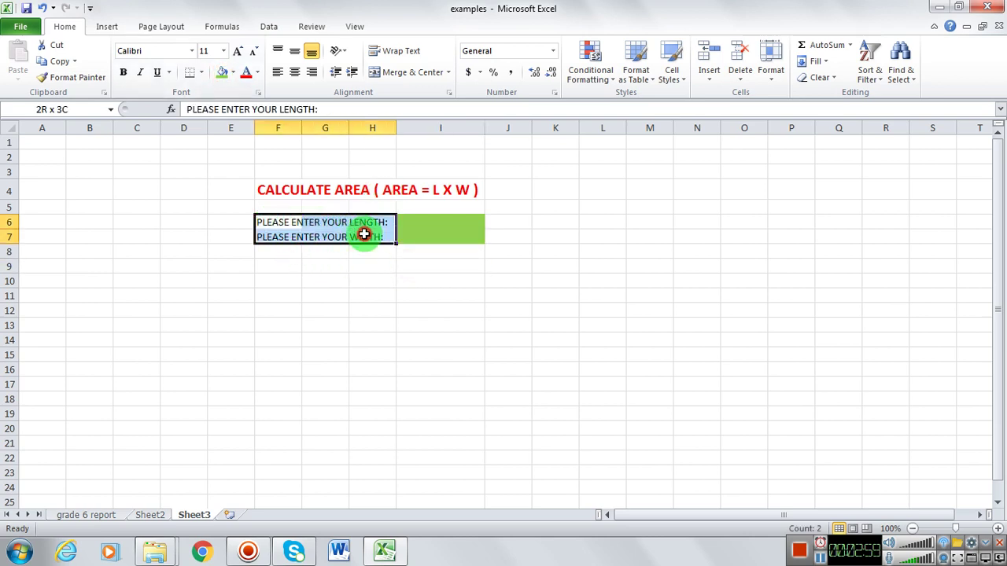
click(124, 72)
click(247, 73)
click(267, 250)
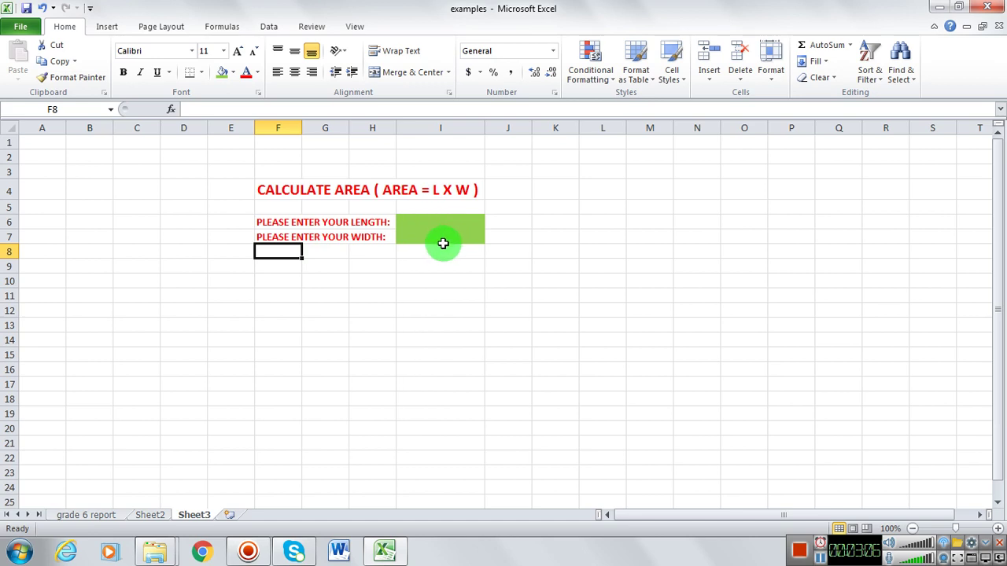
- Enter the label "YOUR AREA =" in cell F9, below the width label
click(287, 270)
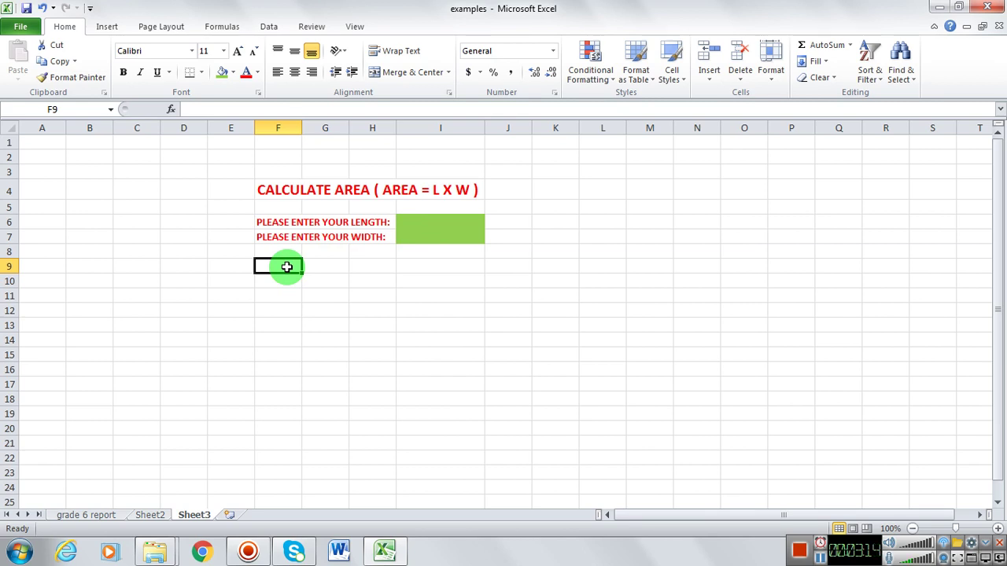
text(YOUR A)
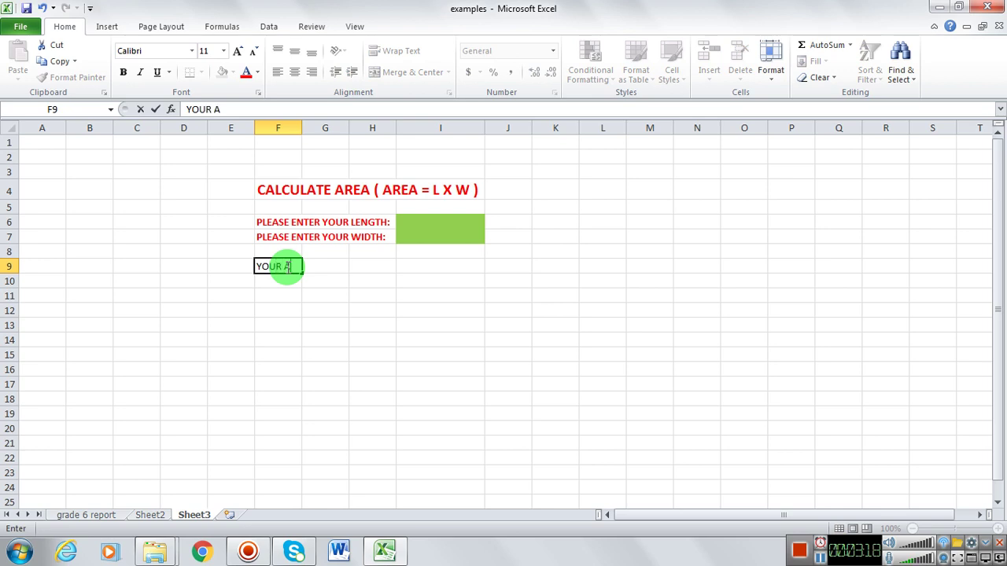
text(REA =)
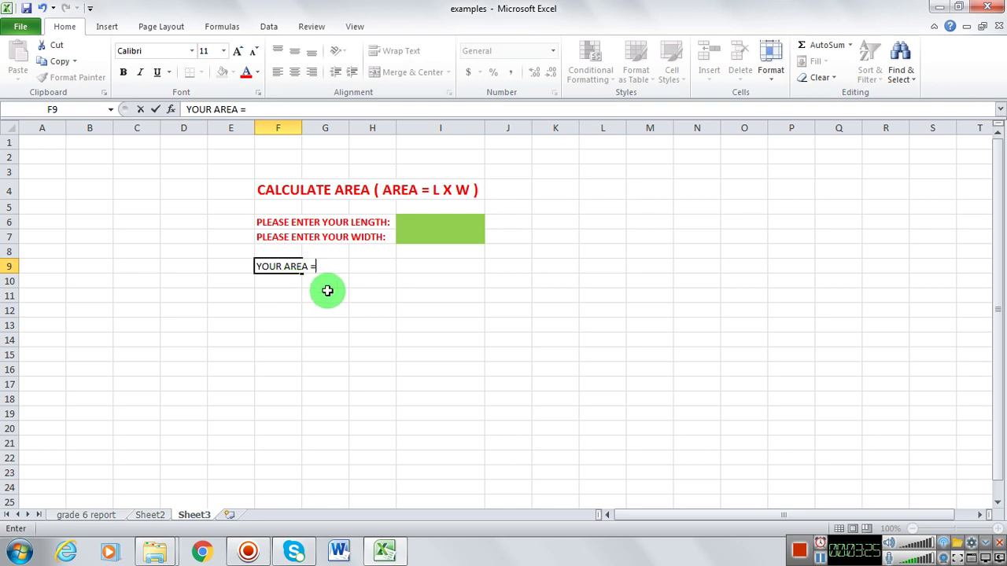
- Fill cell H9, the result cell in the area row, with yellow
click(381, 264)
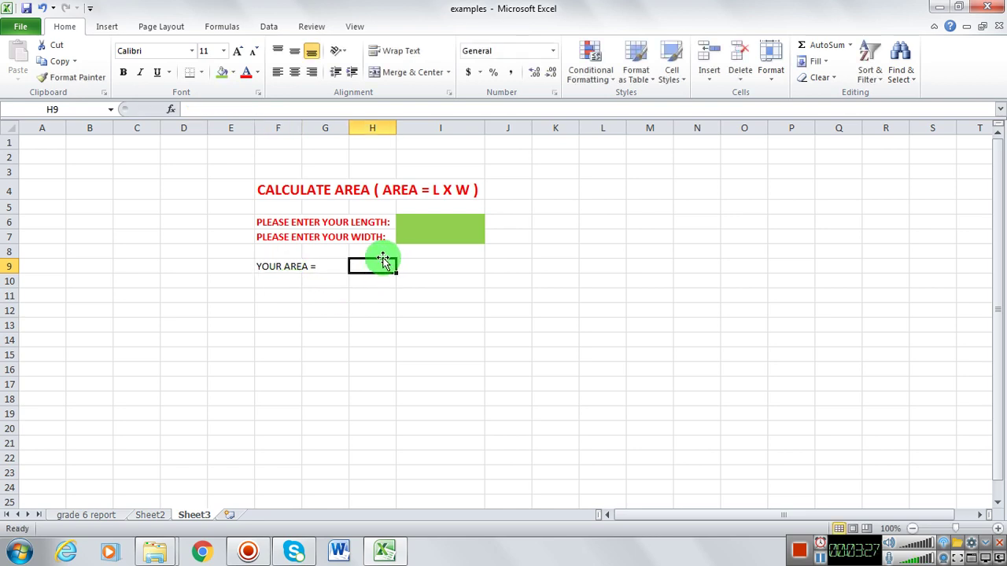
click(232, 71)
click(257, 179)
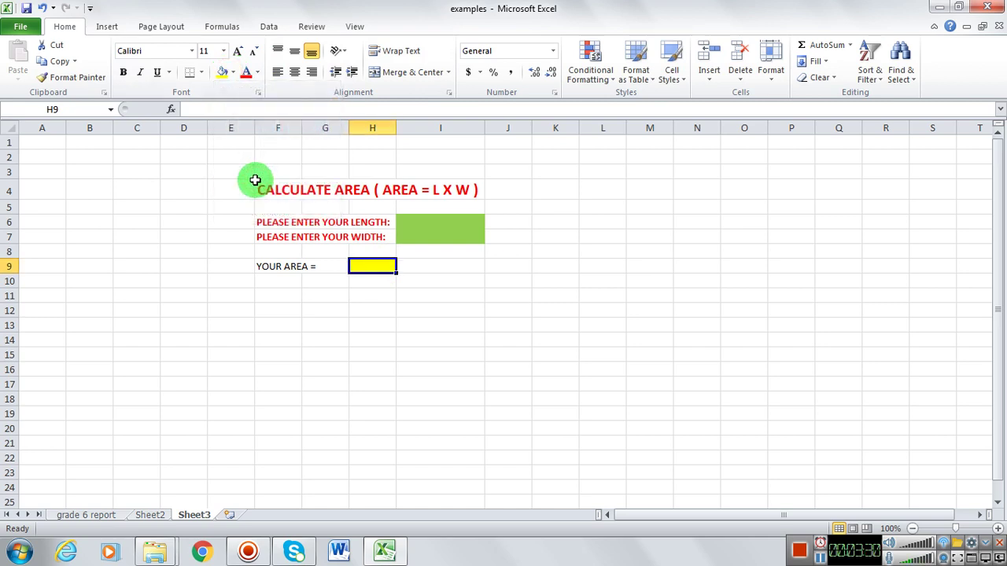
- Edit the area label in cell F9 to read "YOUR AREA IS" instead of ending with an equals sign
click(263, 267)
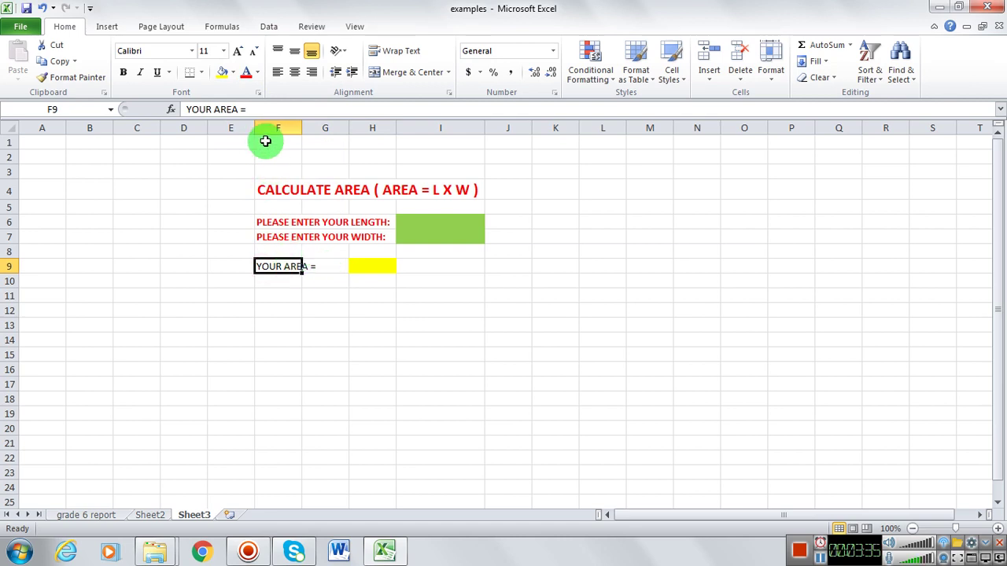
click(256, 111)
key(BackSpace)
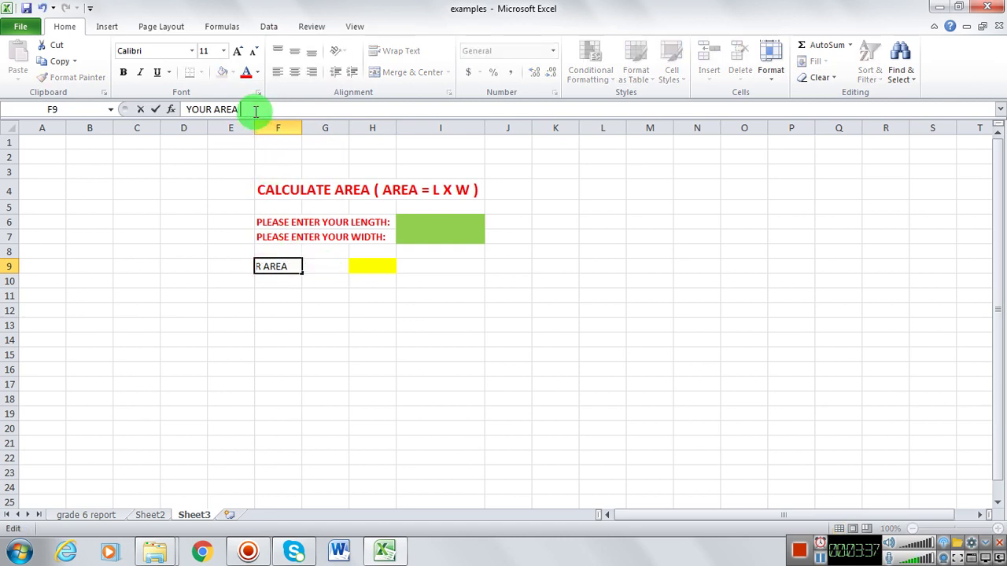
text(IS)
key(Return)
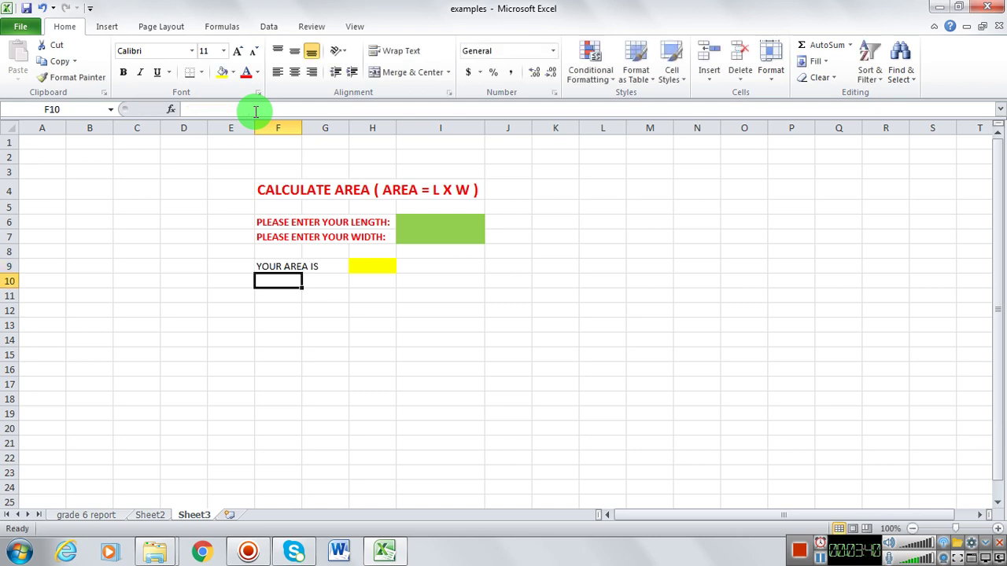
- Make the area label in cell F9 red and bold
click(269, 269)
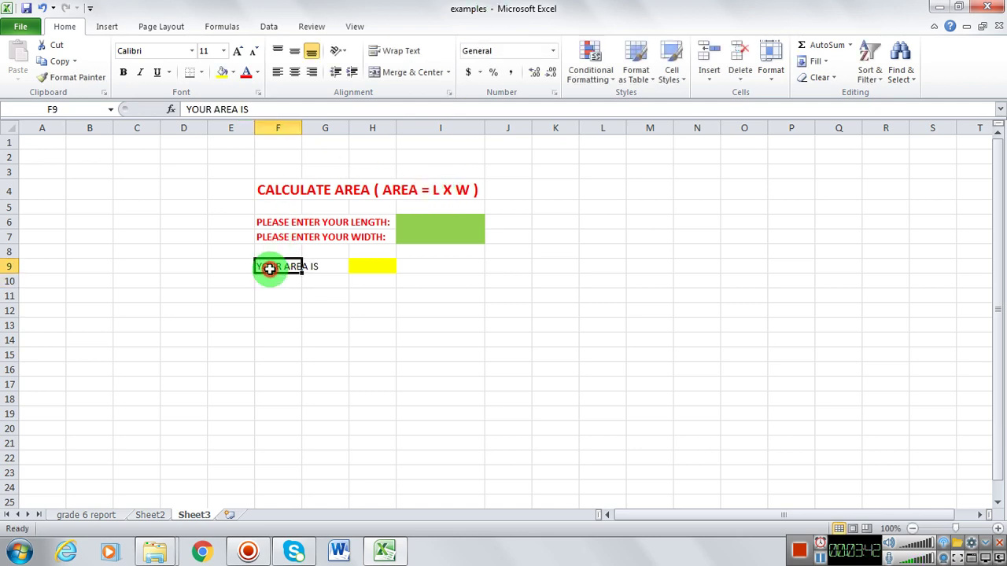
click(246, 71)
click(124, 73)
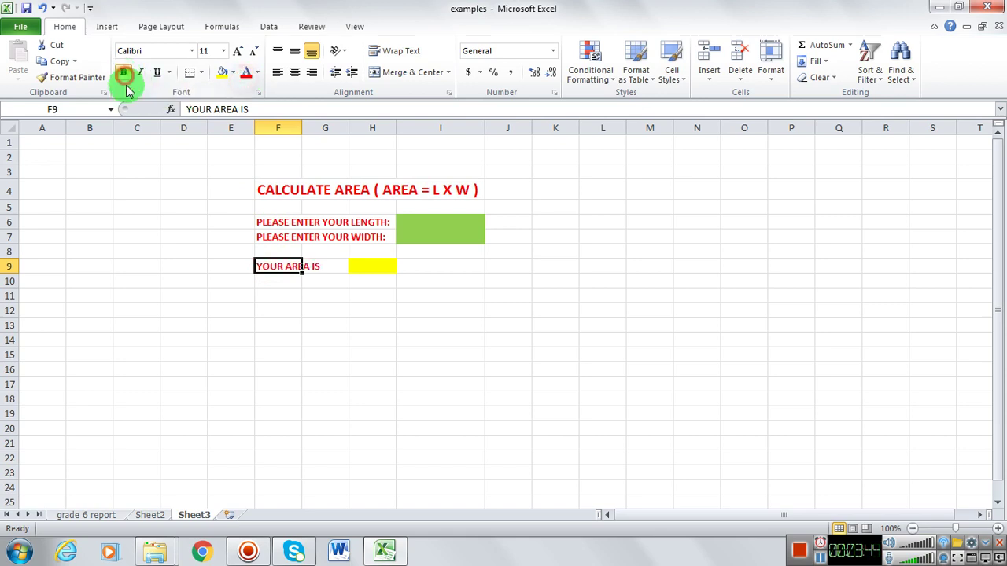
click(211, 278)
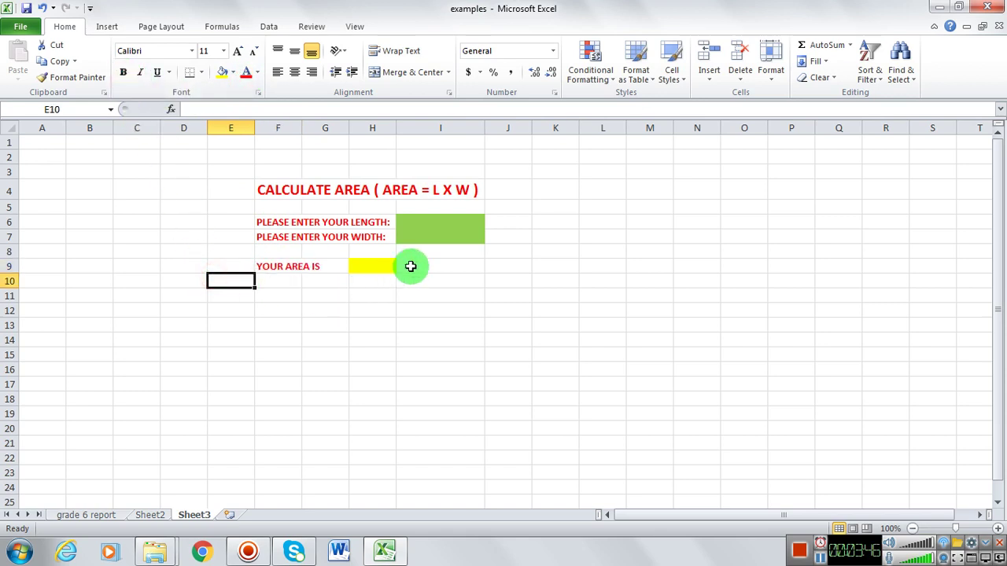
- Enter sample values in the green input cells: 10 for the length in I6 and 20 for the width in I7
click(425, 222)
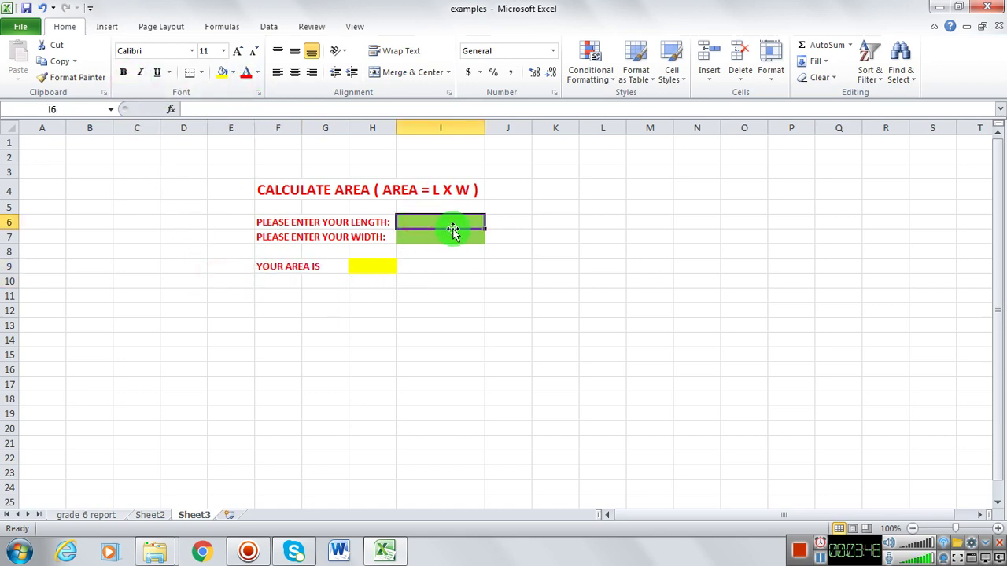
text(10)
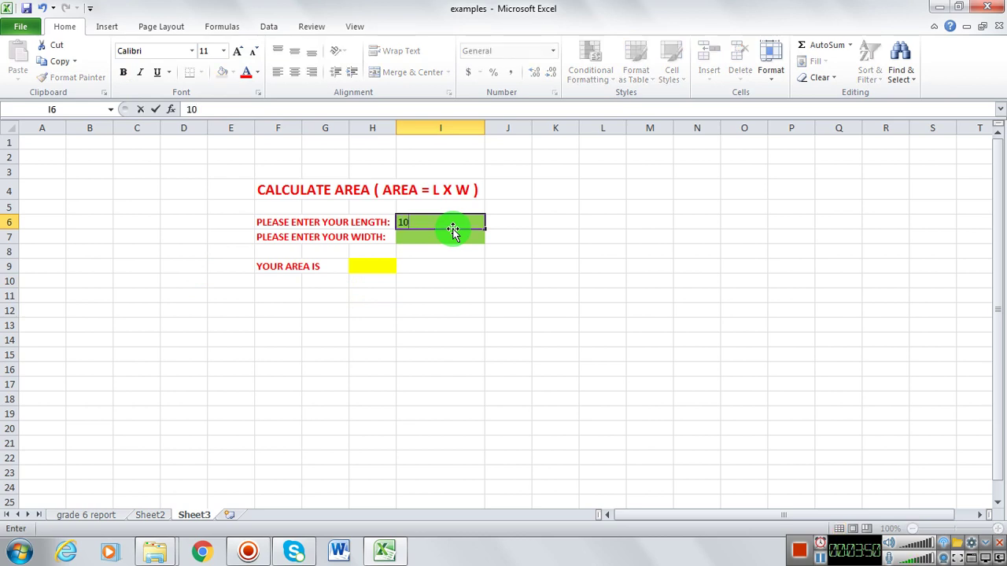
key(Return)
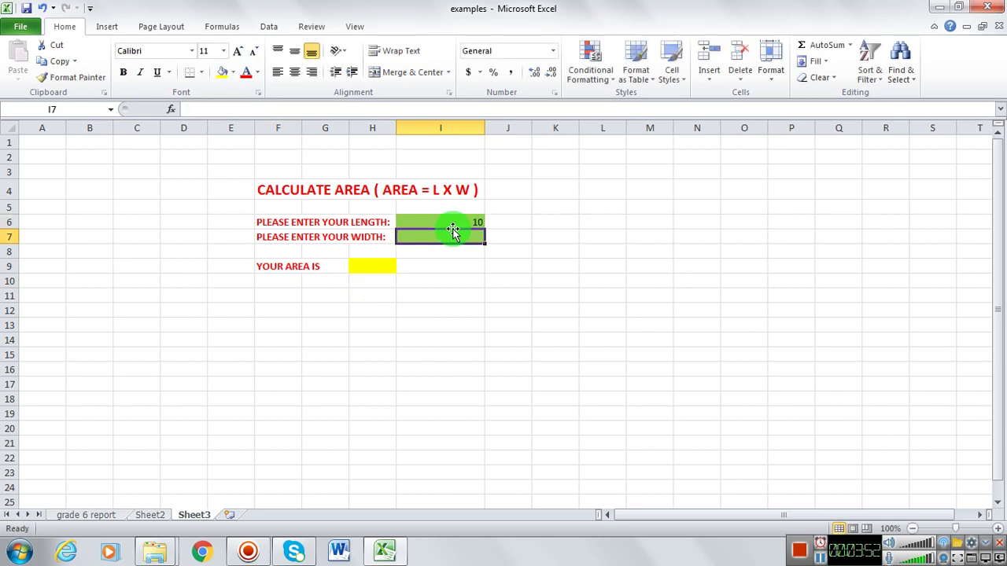
text(20)
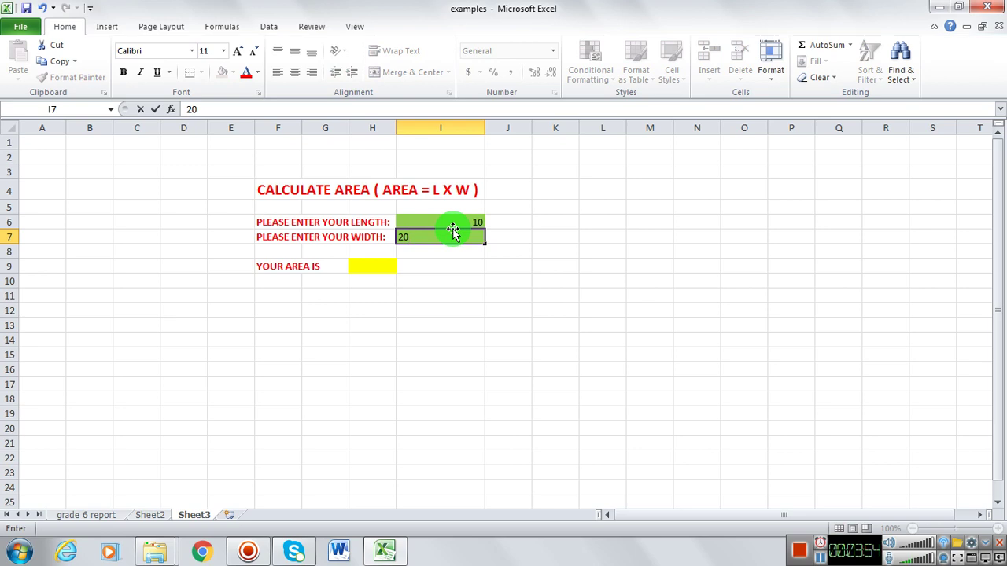
key(Return)
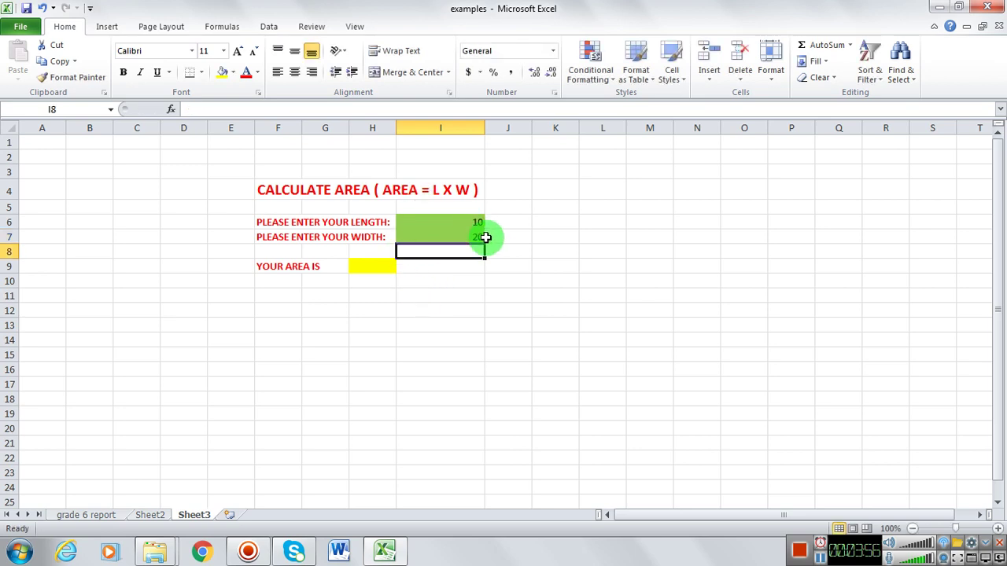
- Format the length and width values in I6:I7 as red, bold and horizontally centred
drag(470, 221, 471, 235)
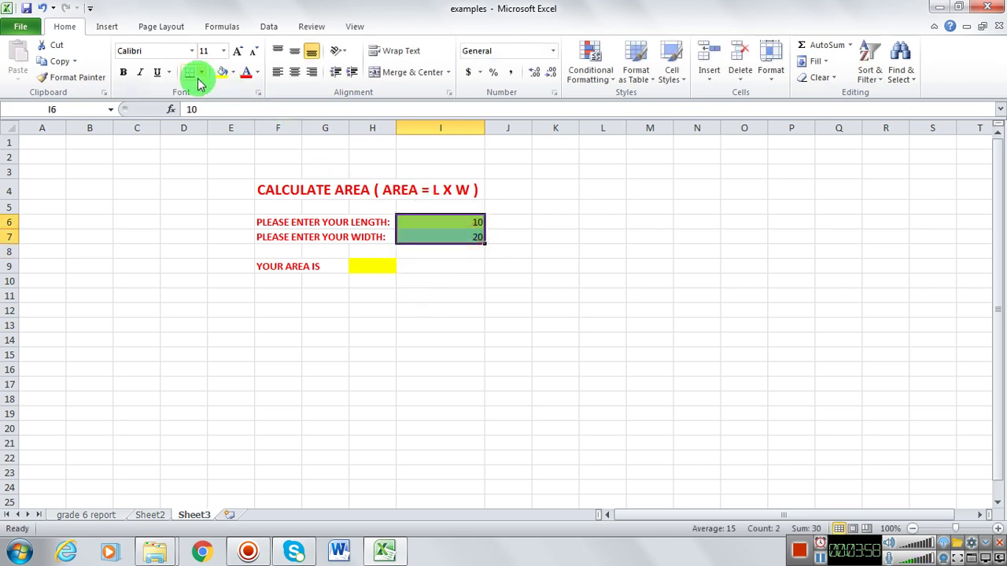
click(245, 73)
click(123, 72)
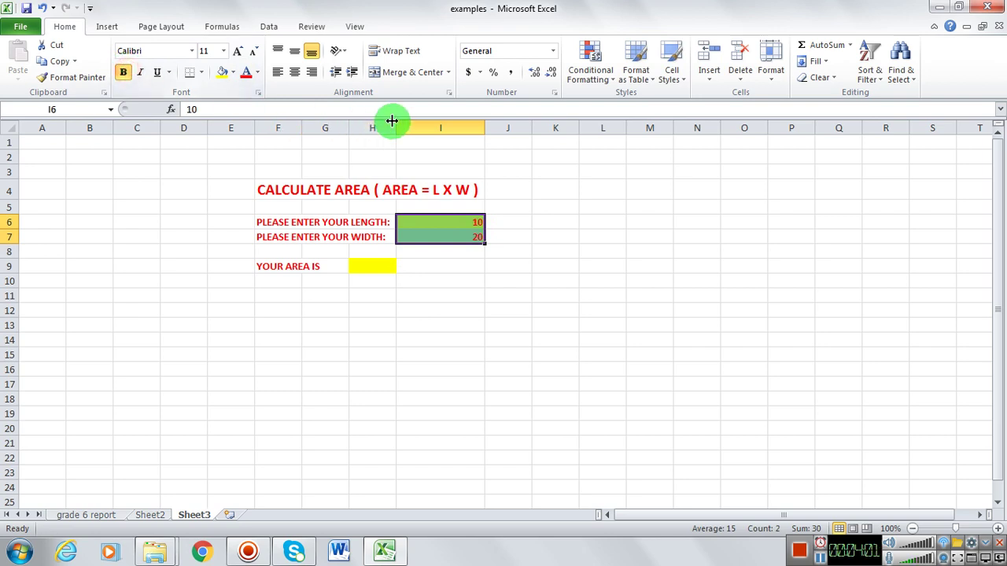
click(289, 73)
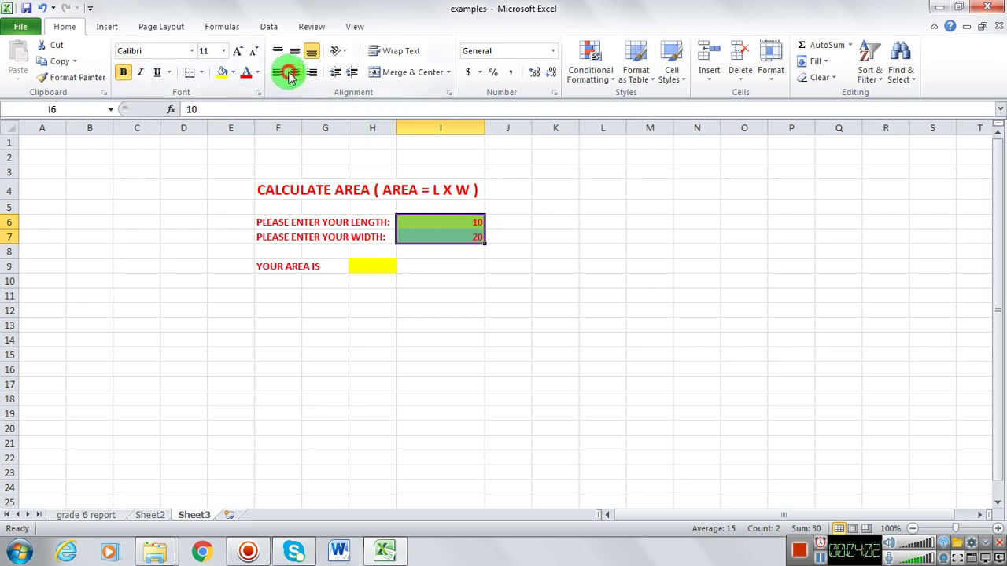
- Set the yellow result cell H9 to bold, red, horizontally centred text
click(366, 268)
click(124, 72)
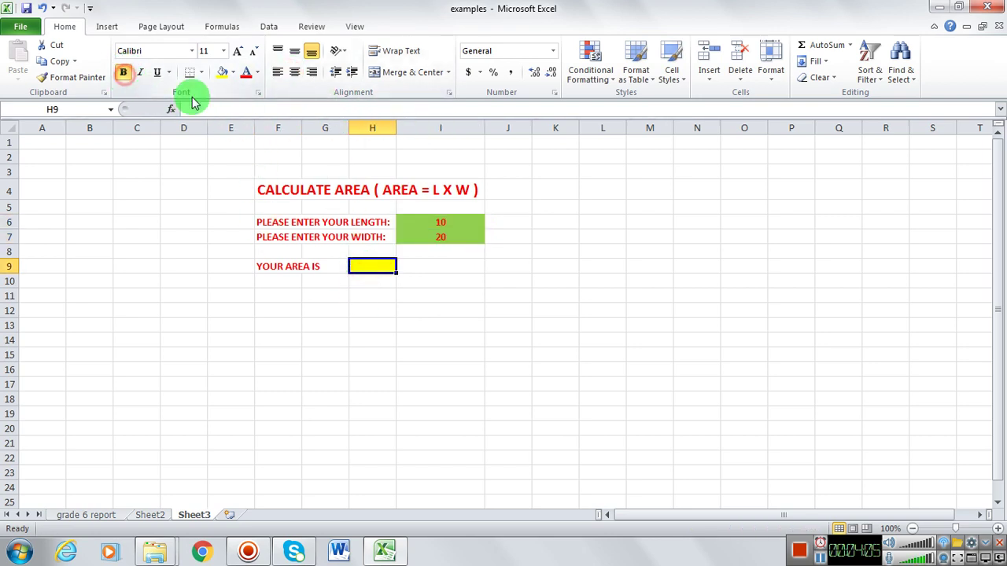
click(245, 73)
click(294, 73)
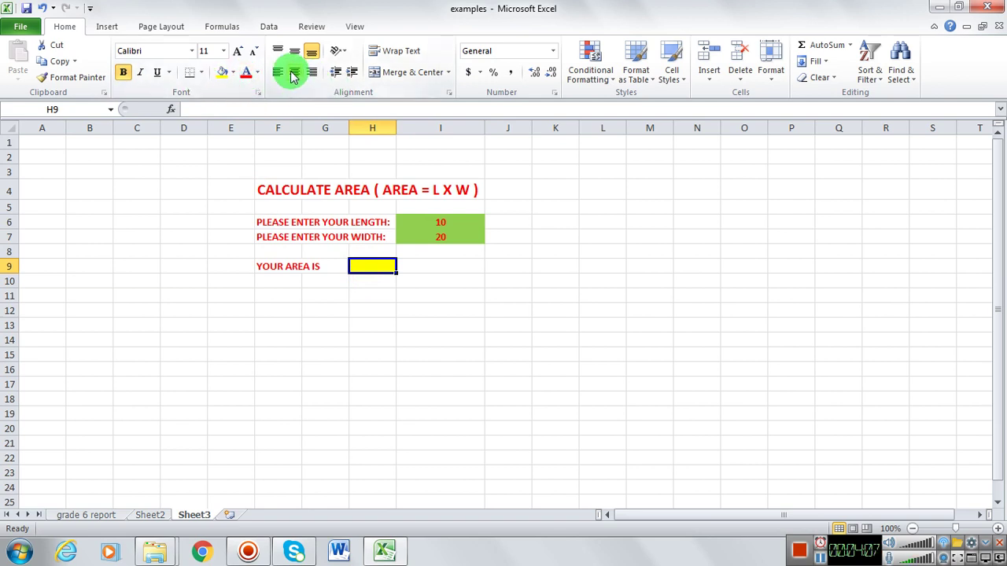
click(372, 334)
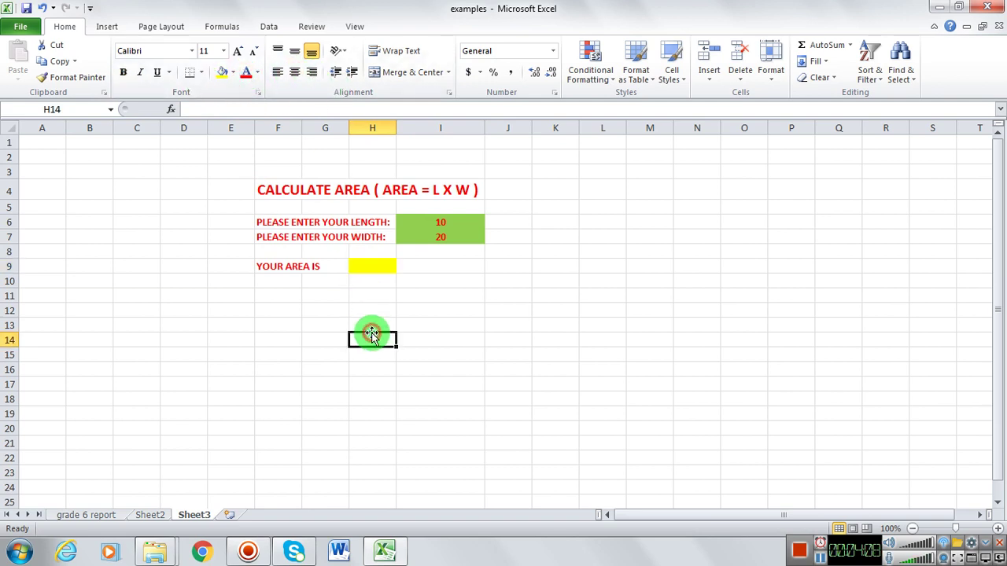
- Enter the formula =I6*I7 in cell H9 to multiply the length by the width
click(374, 266)
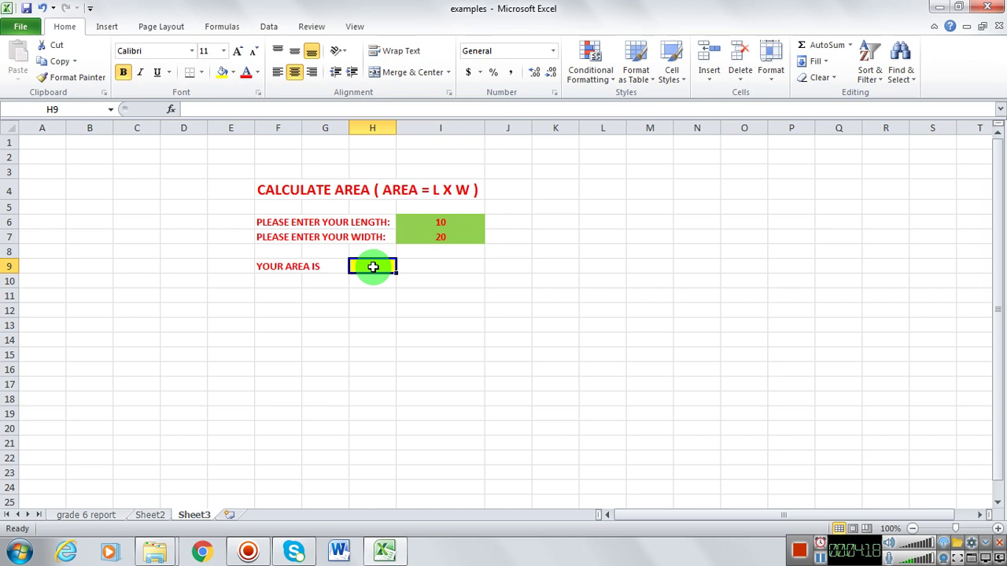
text(=)
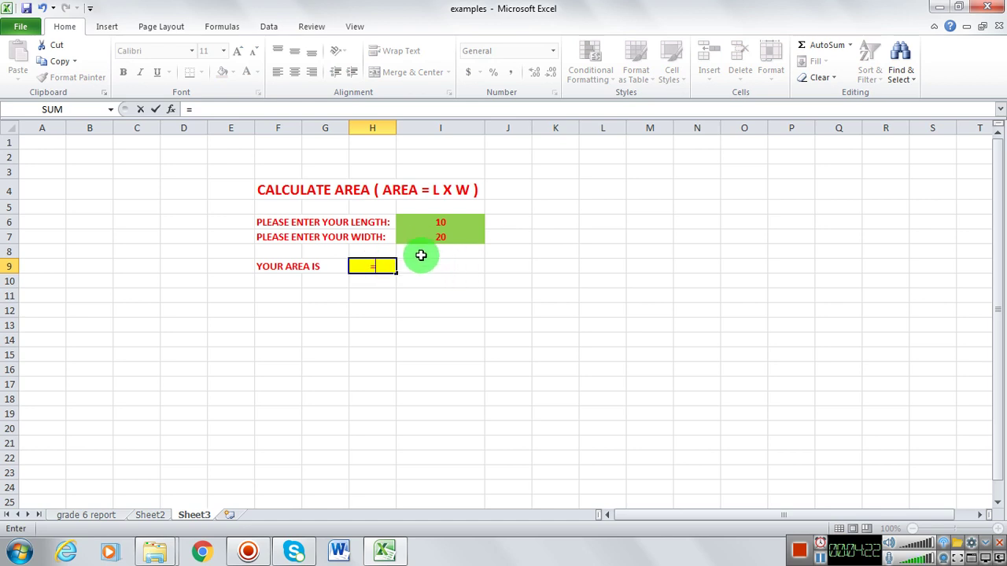
click(433, 222)
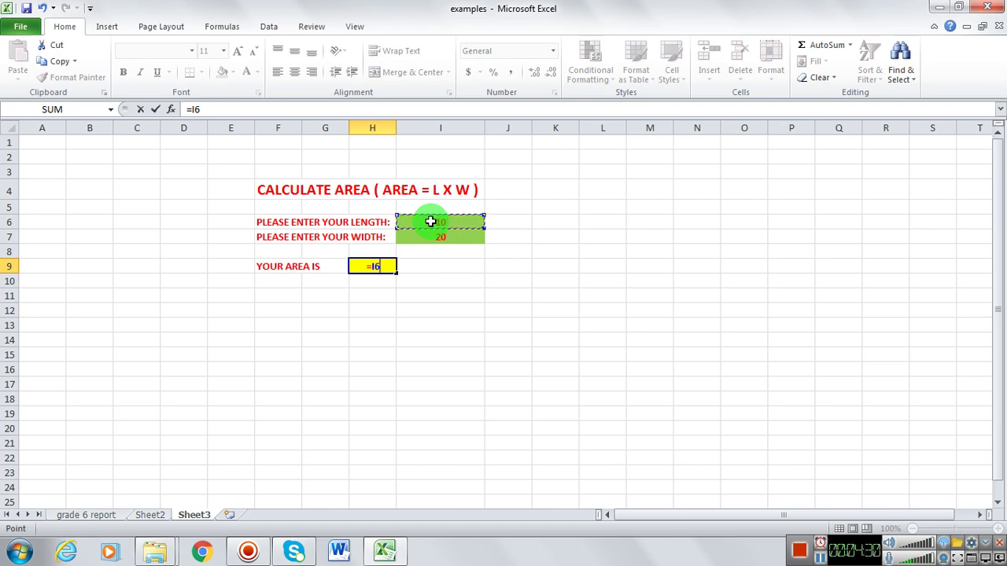
text(*)
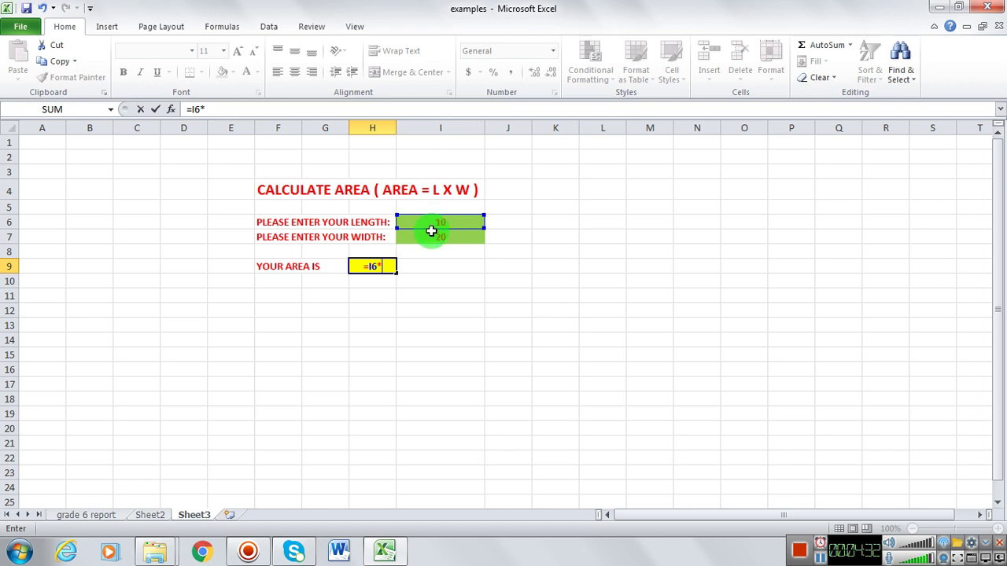
click(462, 235)
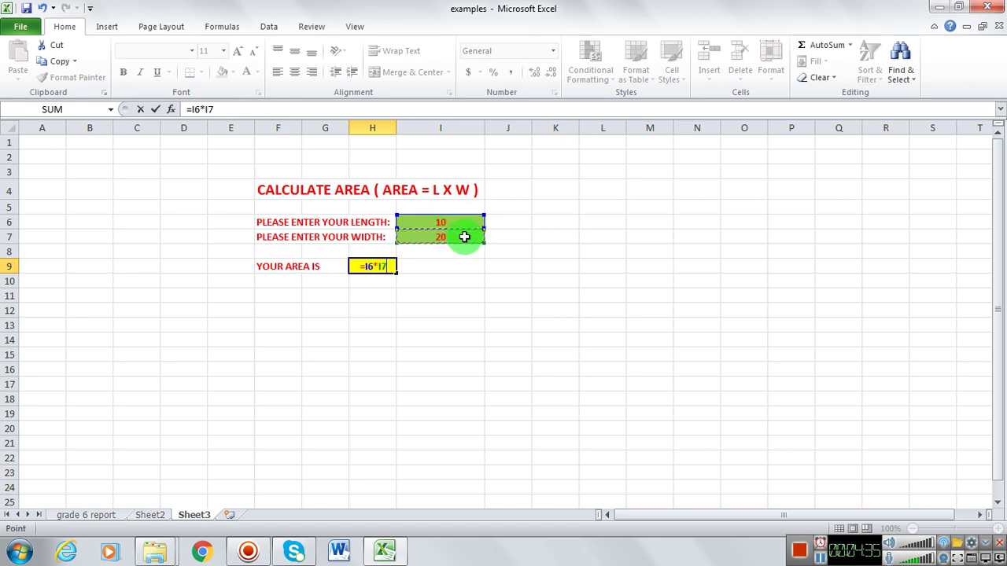
key(Return)
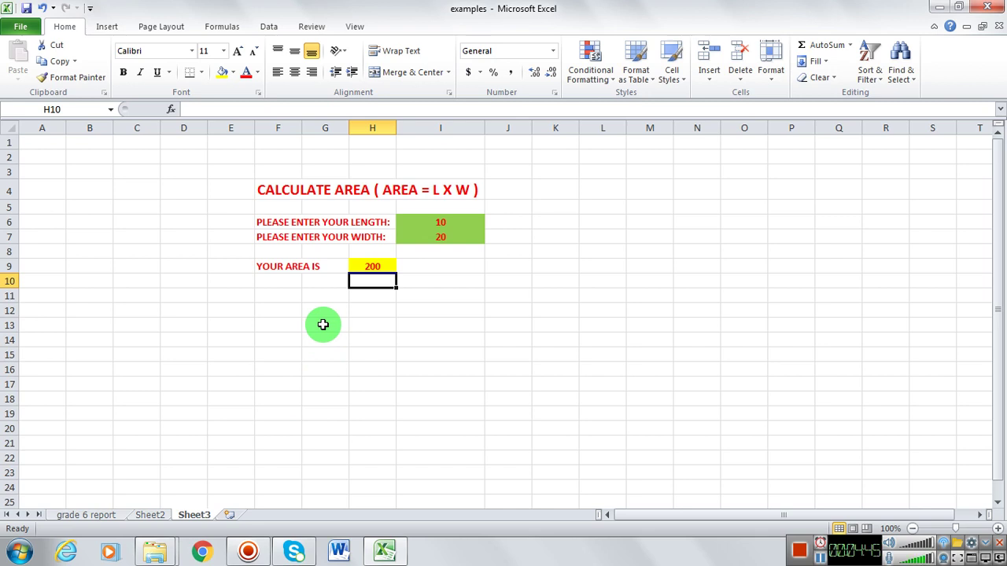
- Test the area calculator with a length of 67 in I6 and a width of 89 in I7
key(Up)
key(Up)
key(Up)
key(Up)
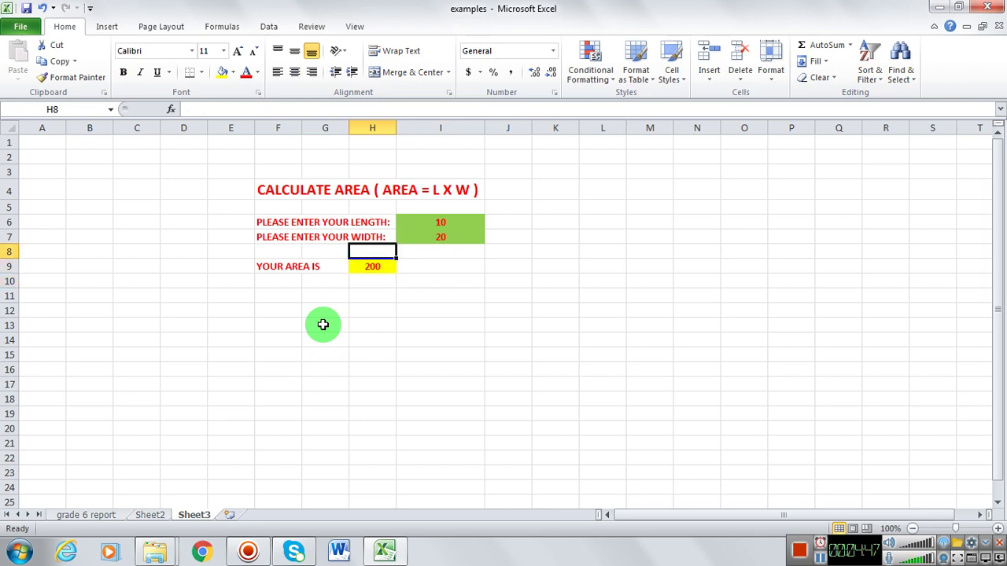
key(Right)
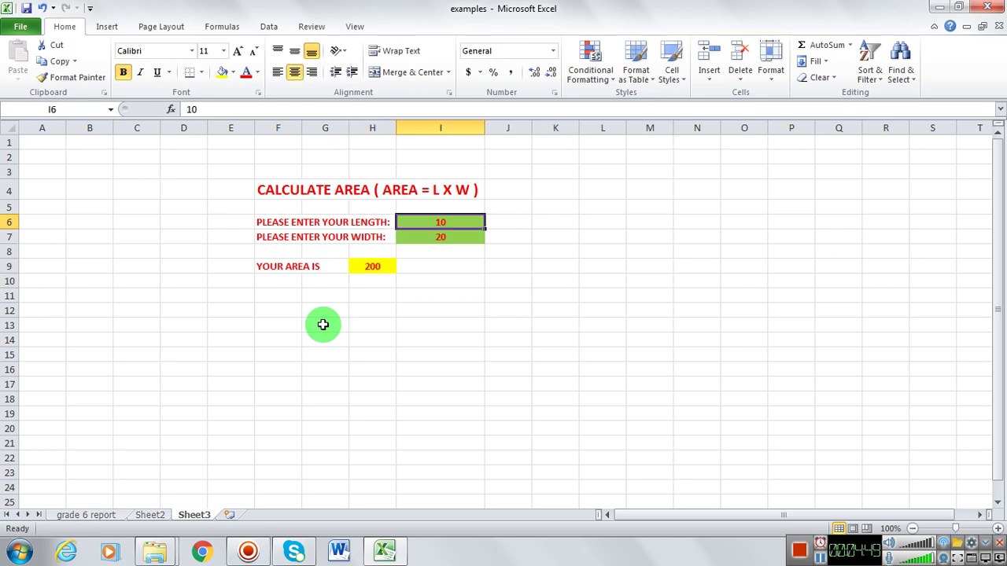
text(67)
key(Return)
text(89)
key(Return)
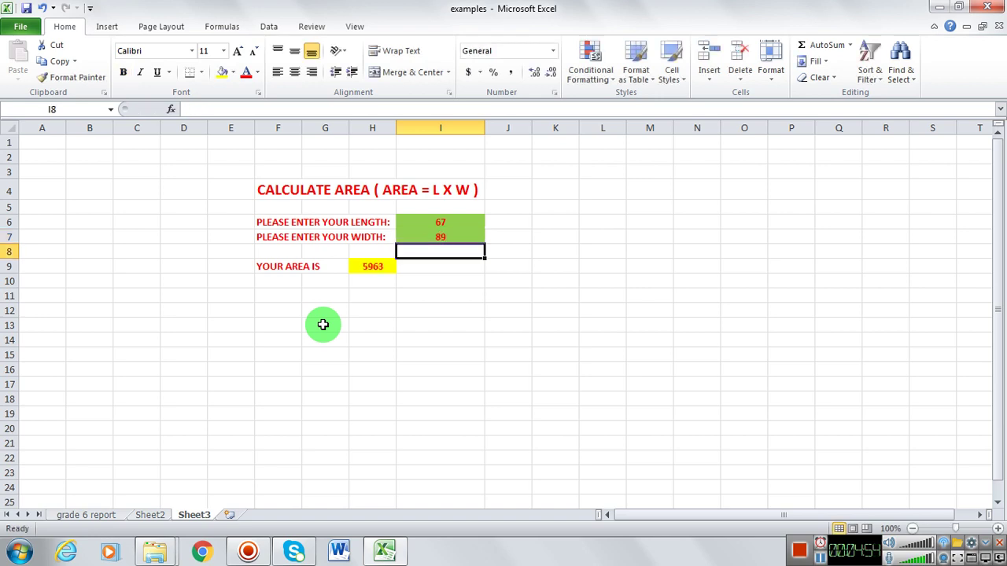
- Set the length in I6 to 124 and the width in I7 to 905
key(Up)
key(Up)
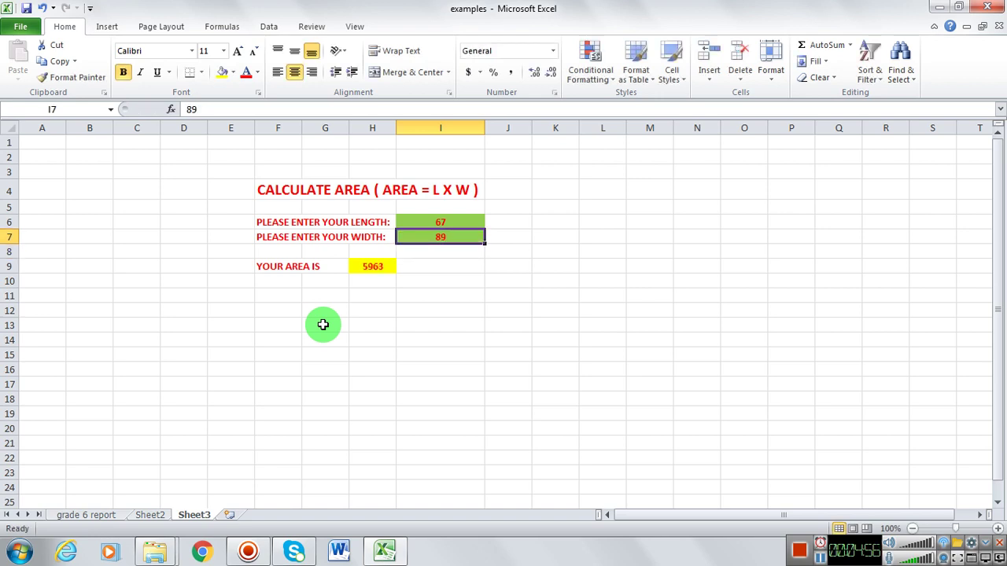
text(124)
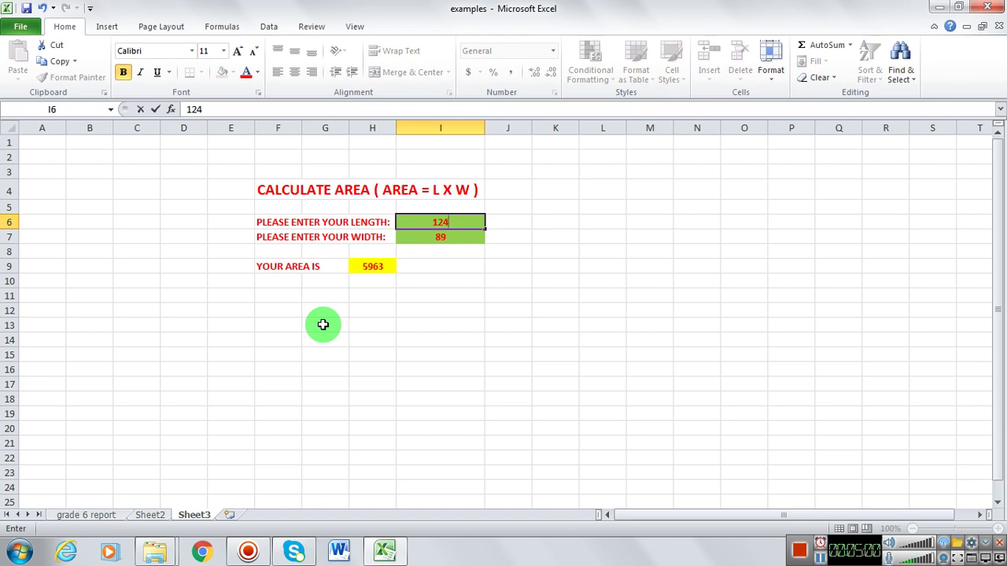
key(Return)
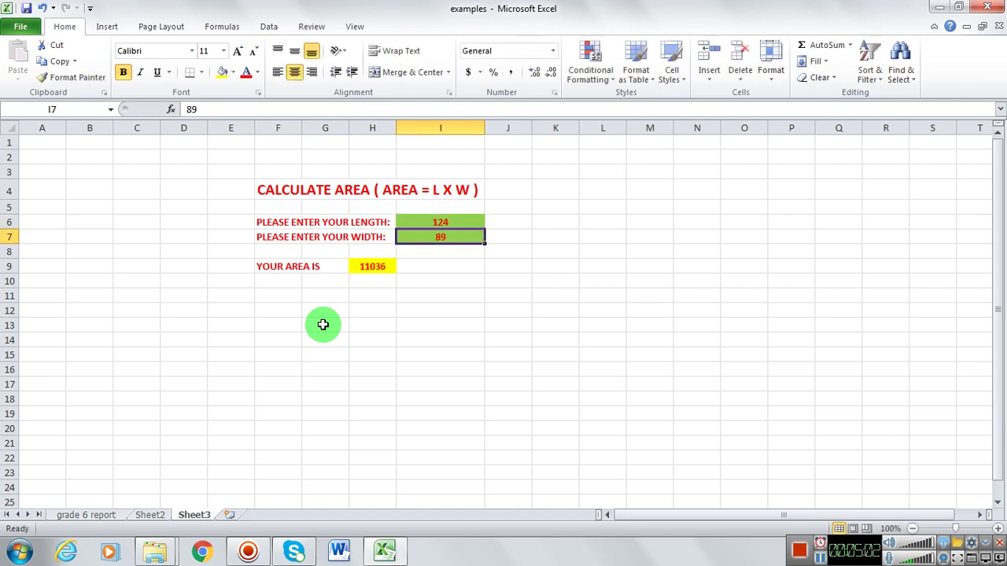
text(905)
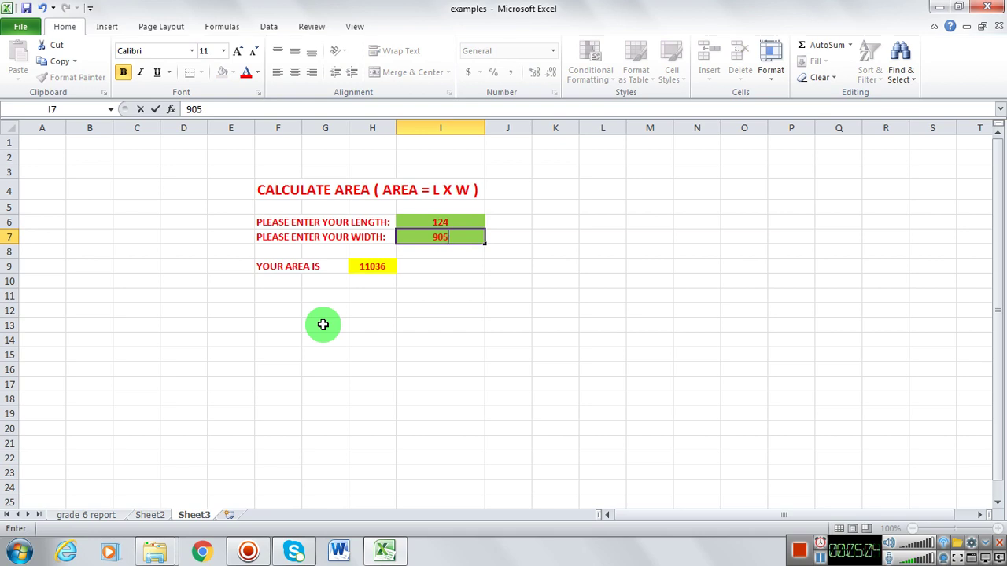
key(Return)
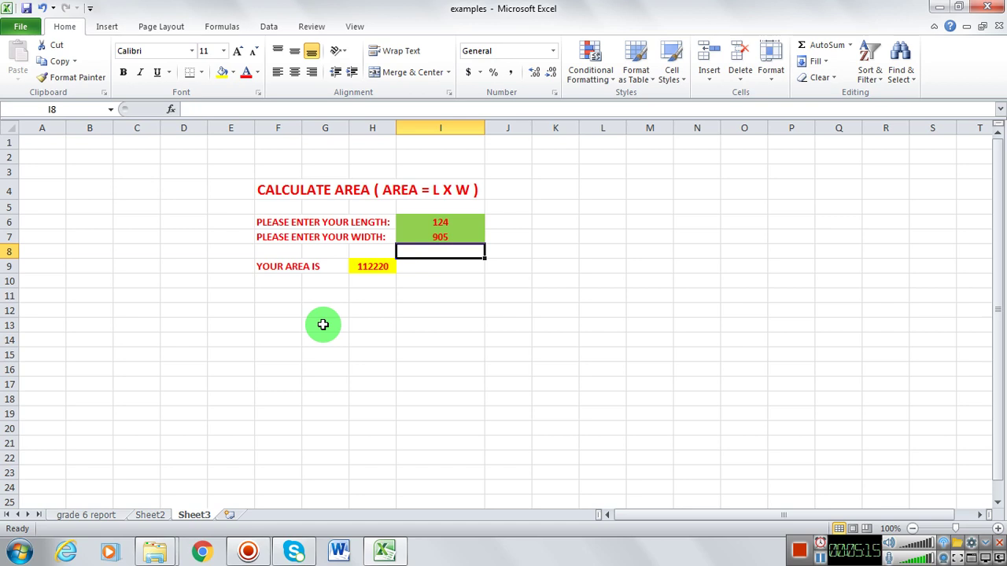
- Apply the Bad cell style and then the Heading 1 style to the merged CALCULATE AREA title in F4
click(280, 189)
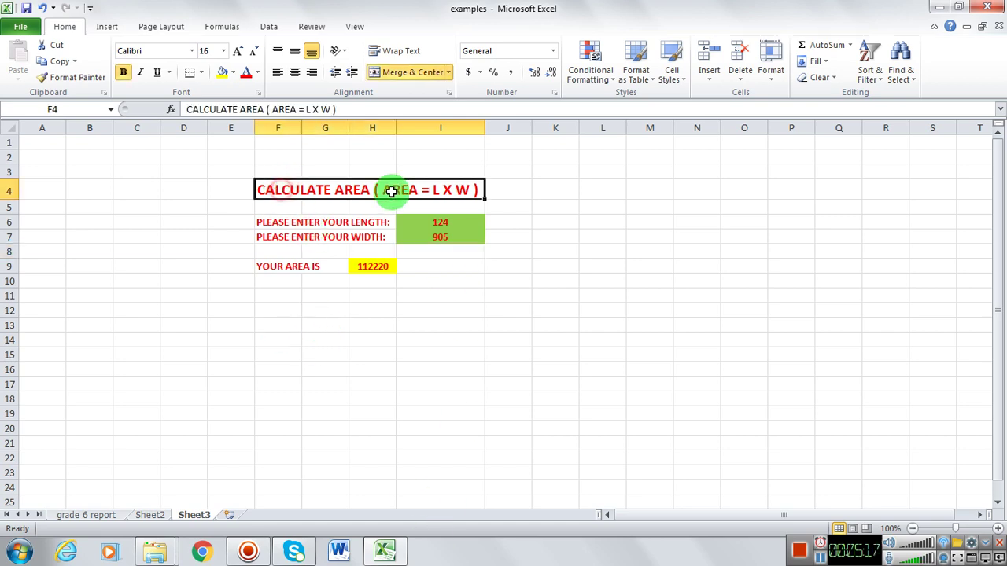
click(673, 74)
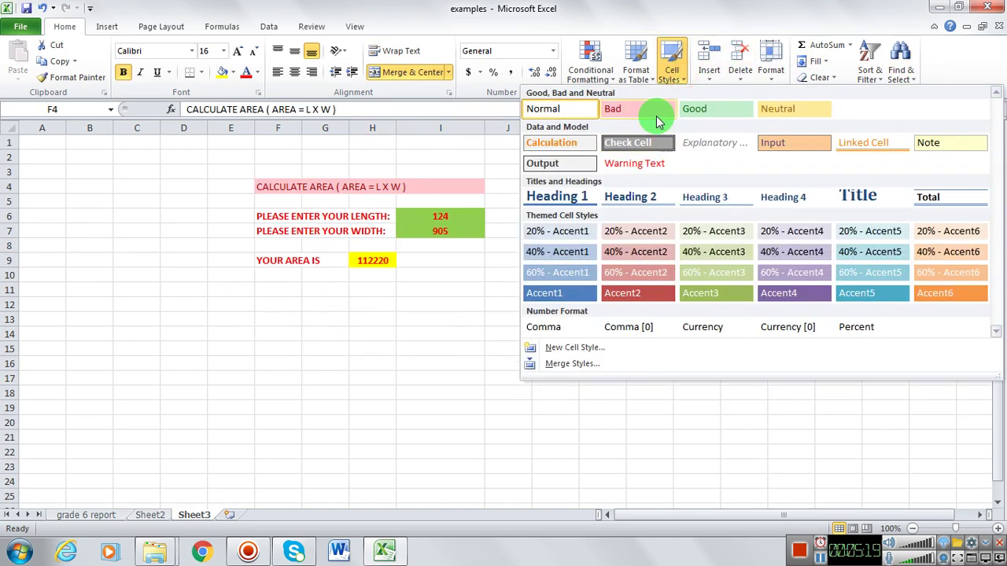
click(652, 110)
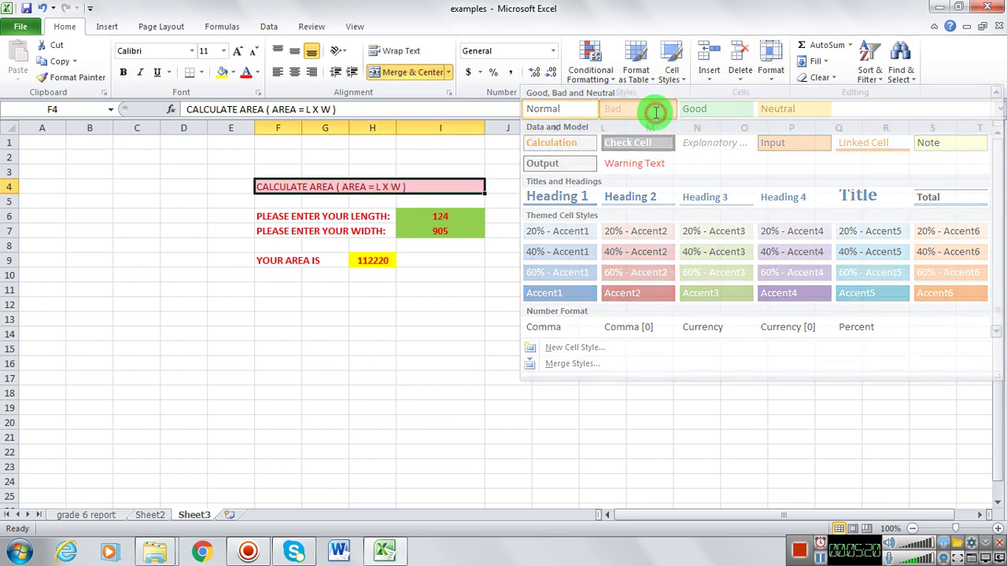
click(671, 69)
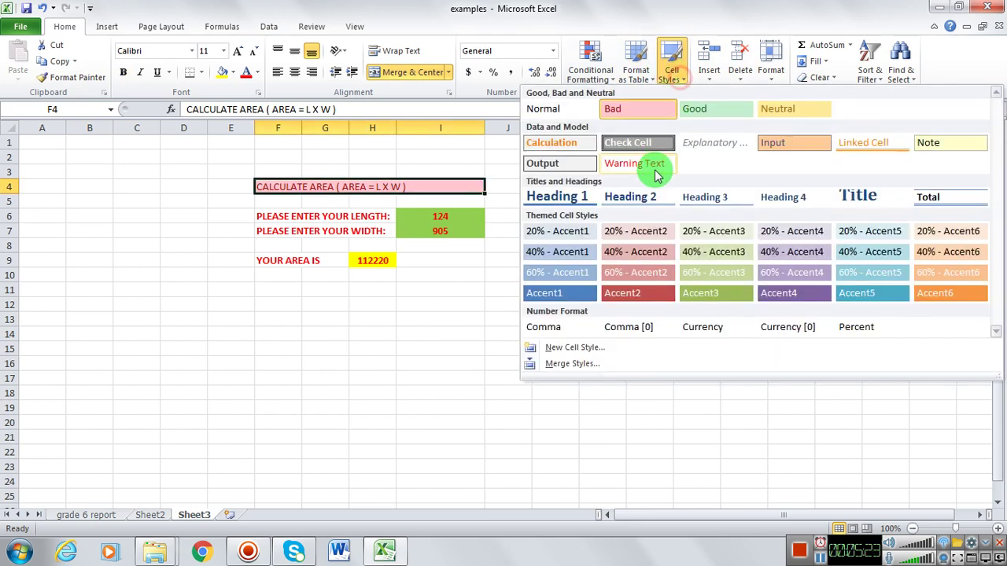
click(579, 197)
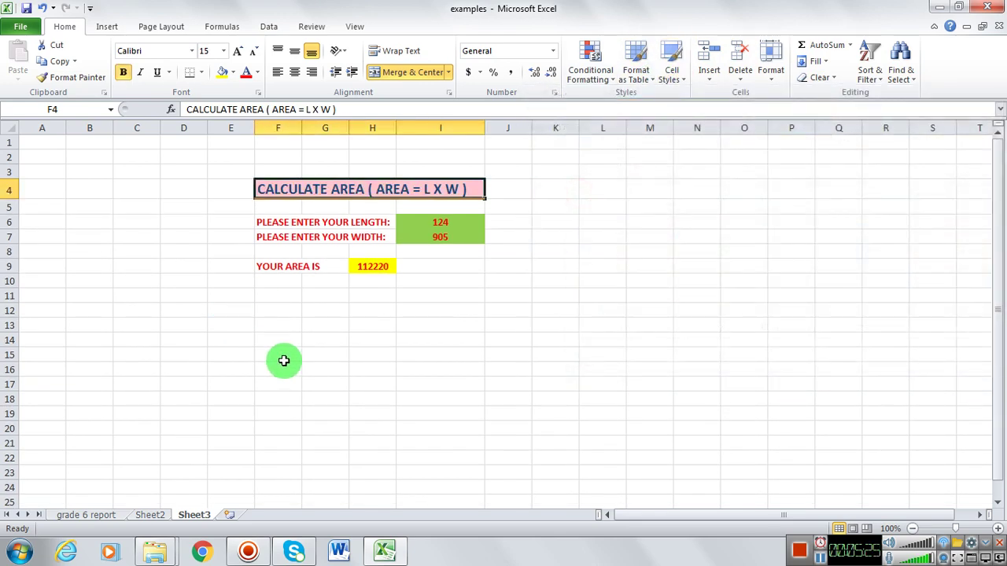
click(293, 337)
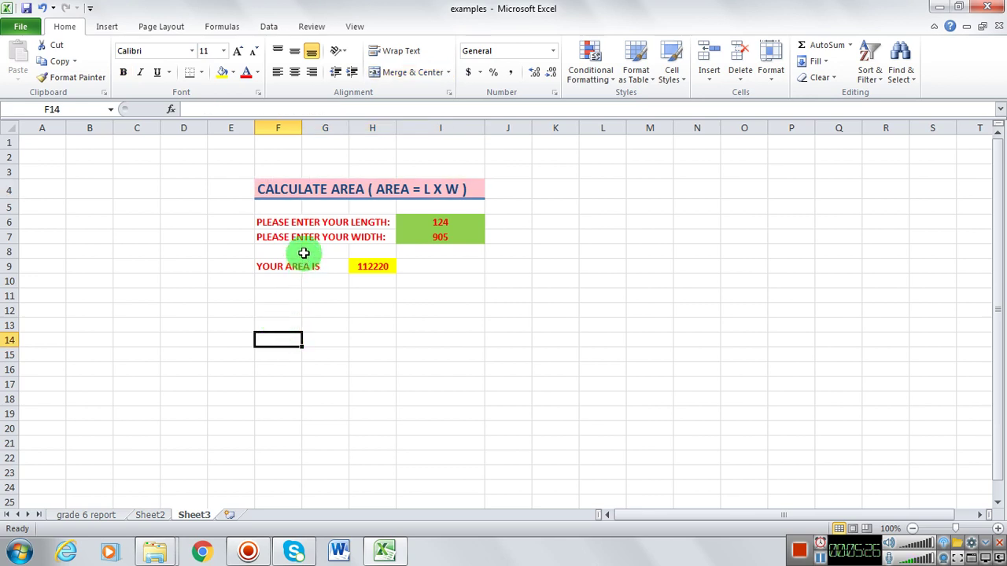
- Fill the length and width label cells F6:H7 with the standard light blue colour
drag(288, 221, 368, 233)
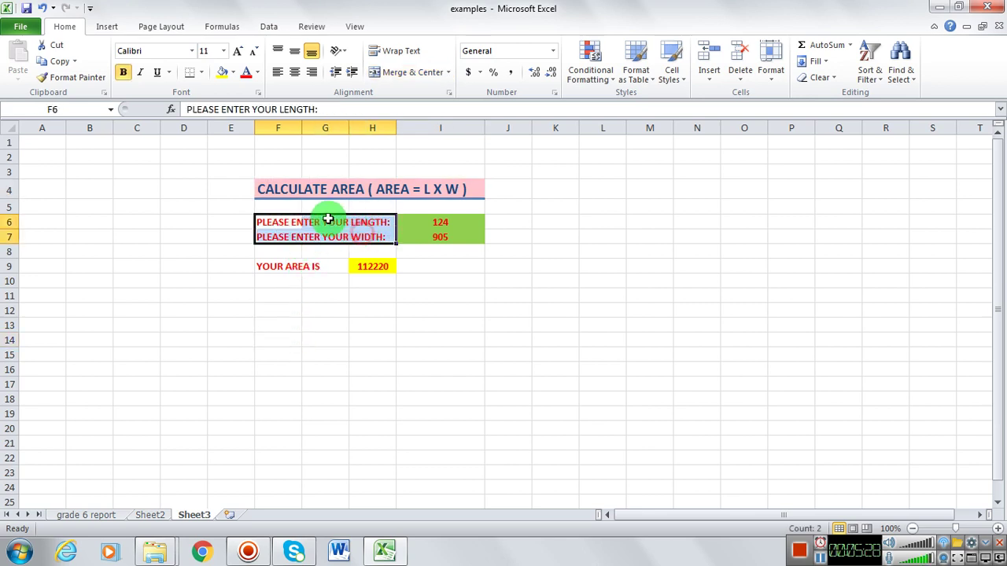
click(233, 73)
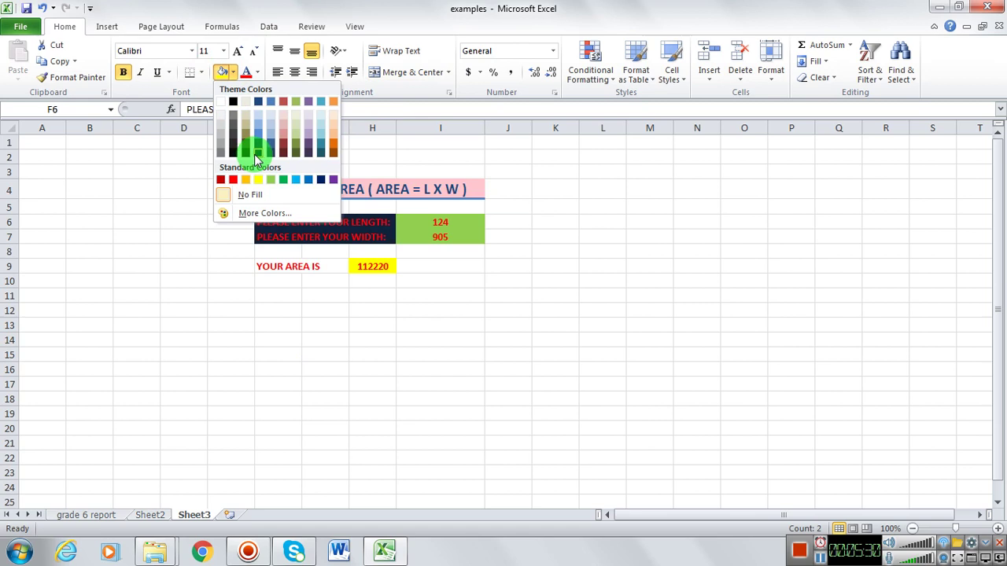
click(296, 180)
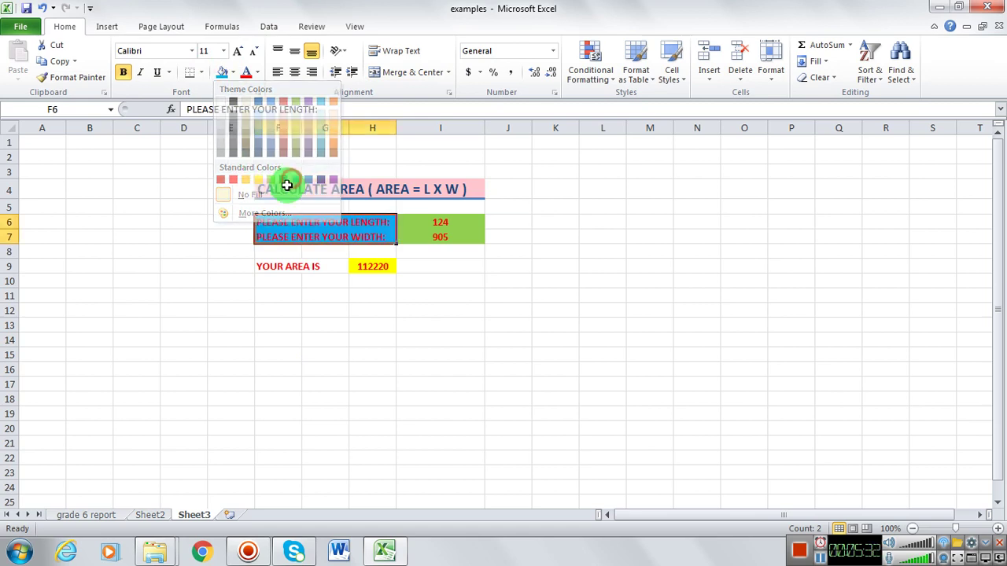
click(191, 262)
- Fill the YOUR AREA IS label cells F9:G9 with the standard dark blue colour
drag(263, 266, 338, 266)
click(237, 73)
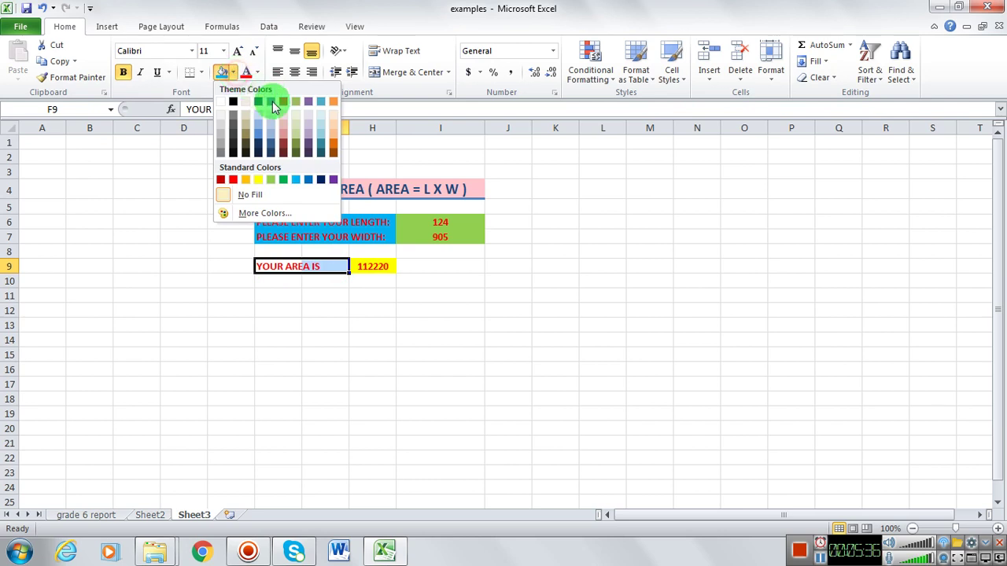
click(320, 180)
click(217, 323)
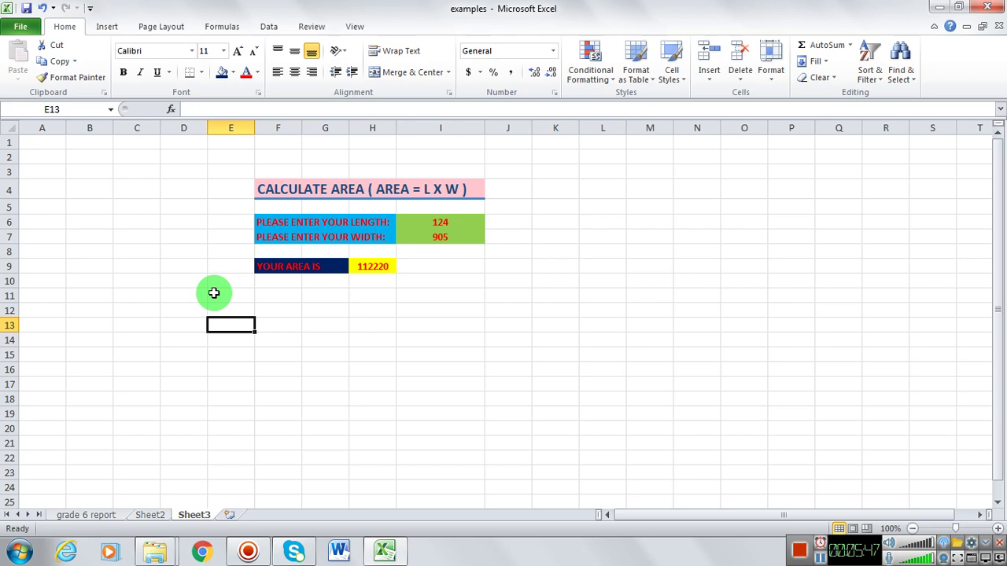
- Select the yellow result cell H9 to examine the formula behind the area
key(Up)
key(Up)
key(Up)
key(Up)
key(Right)
key(Right)
key(Right)
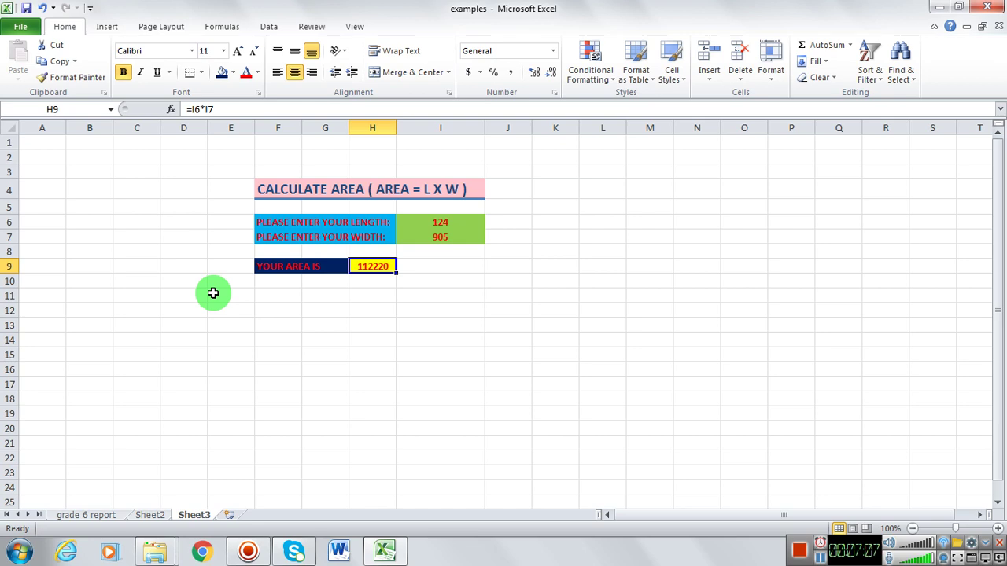
- Write the arithmetic operator symbols +, /, - and * in the empty cell K6
click(567, 222)
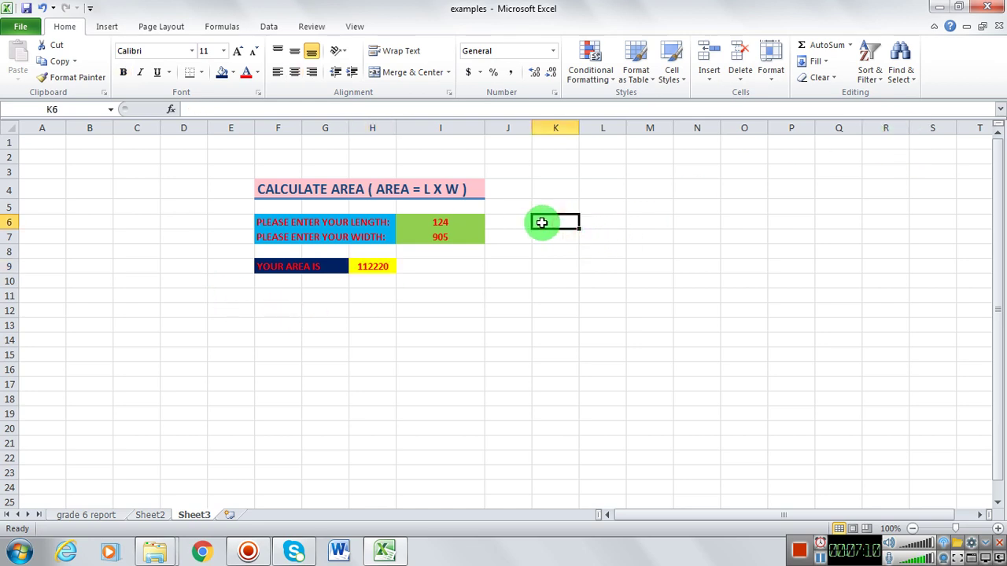
text(+ )
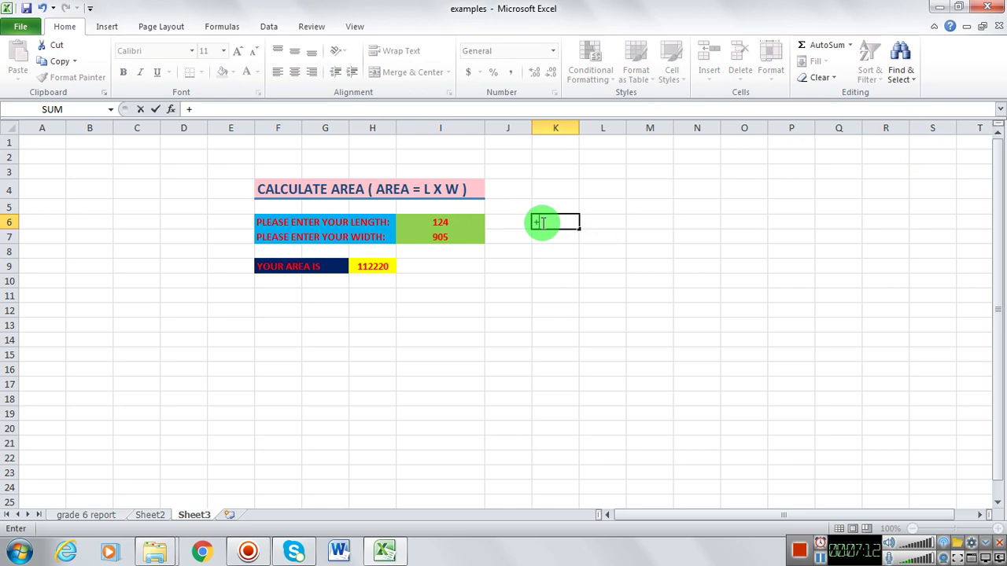
text(- *)
click(543, 222)
text(/)
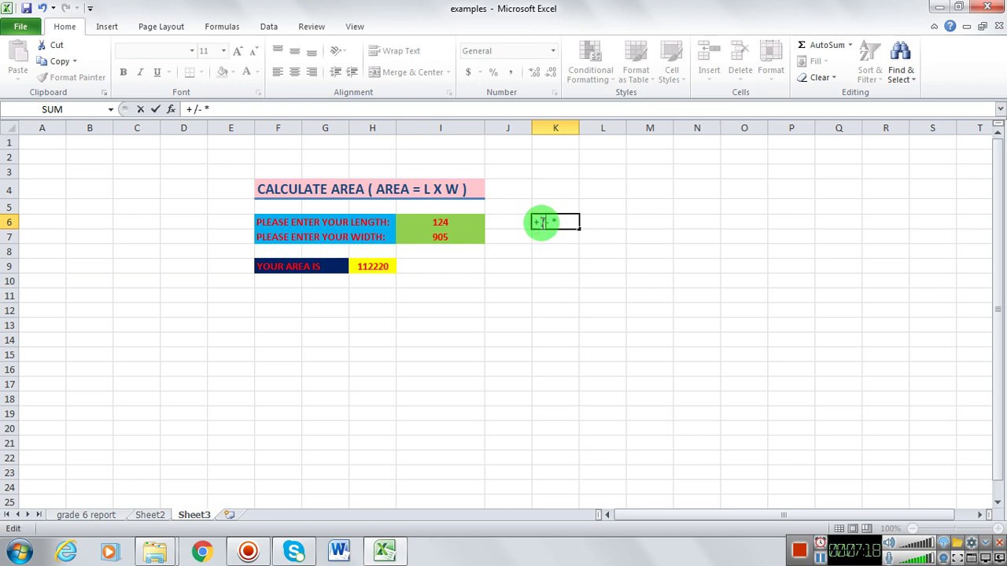